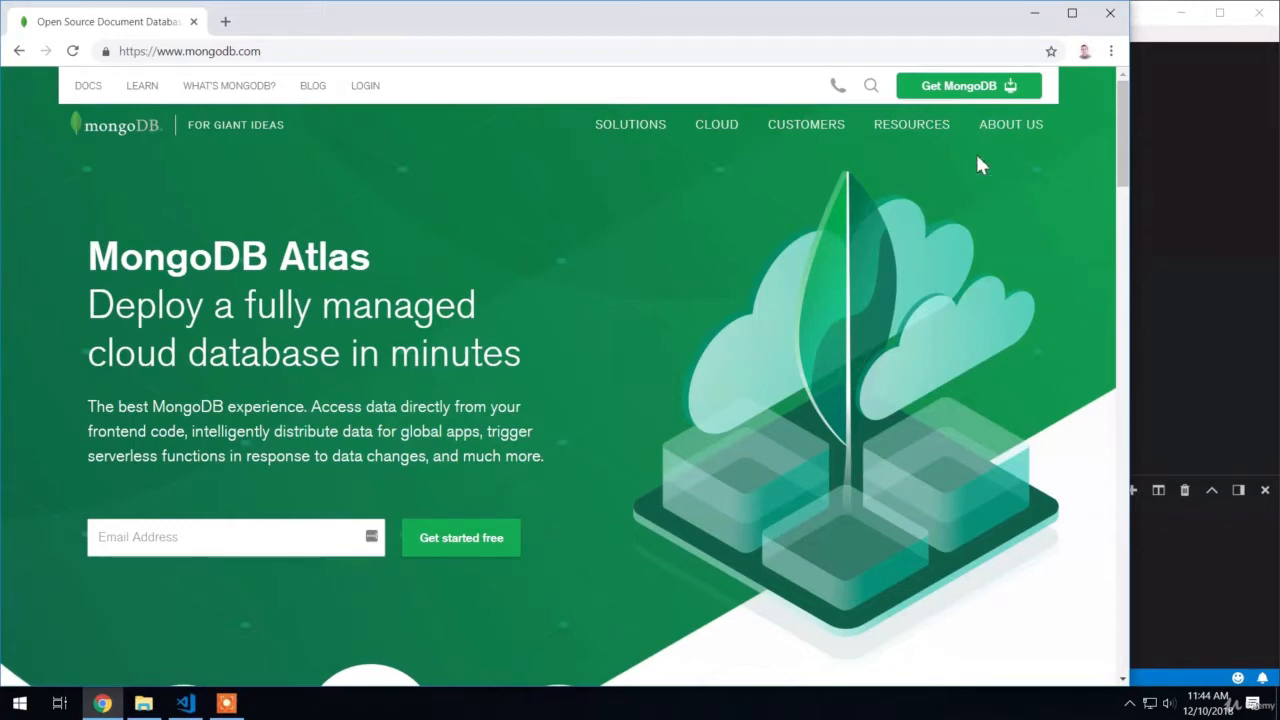
Open the MongoDB Community Server download page in the MongoDB Download Center
left_click(958, 88)
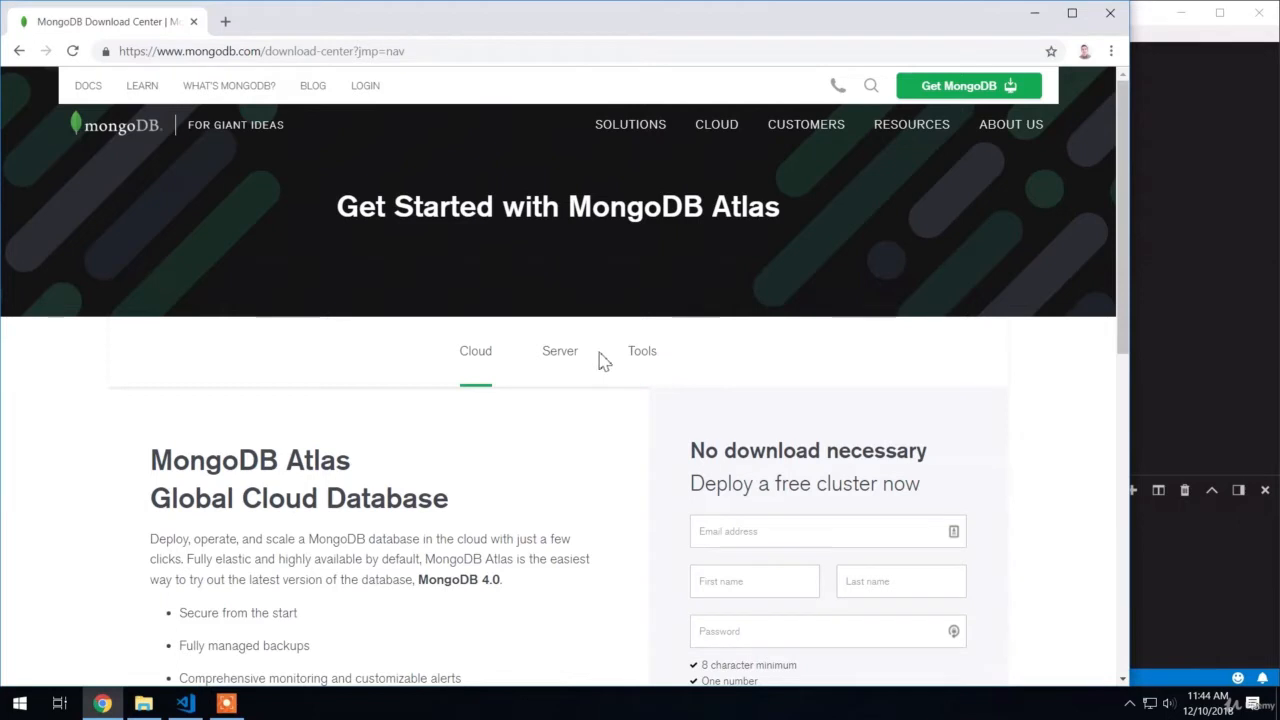
left_click(562, 362)
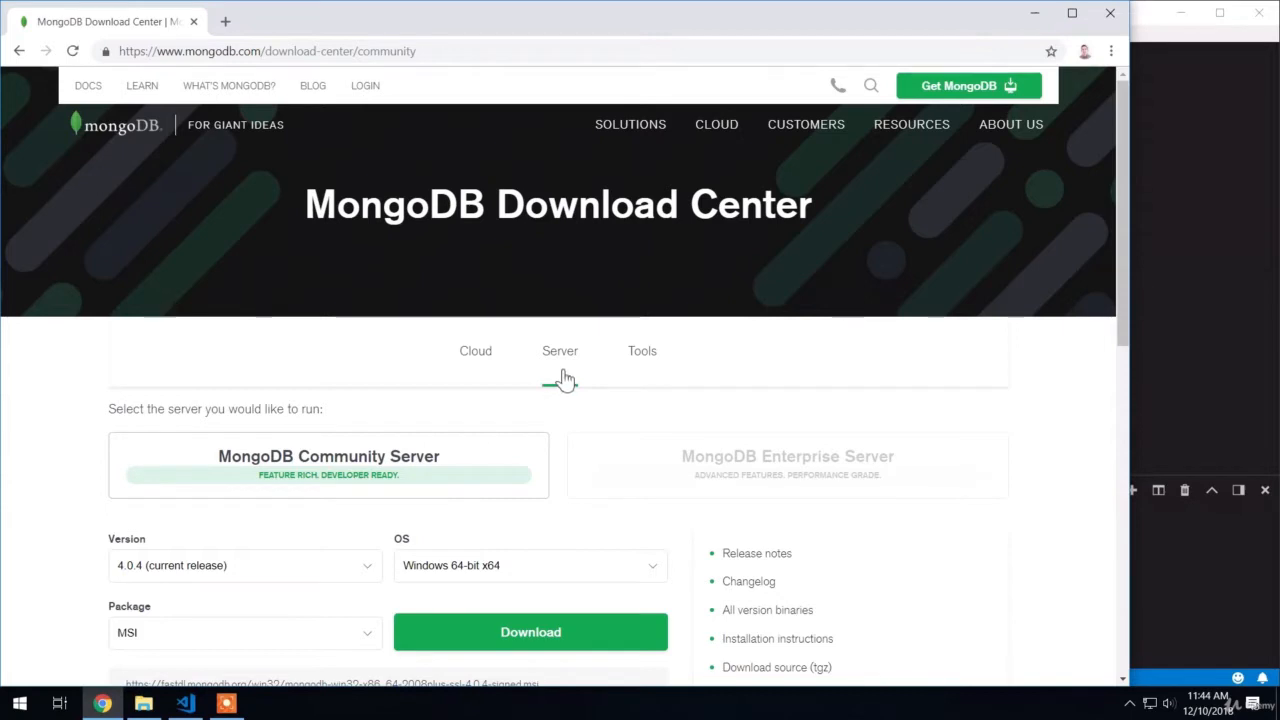
scroll(574, 366, "down", 1)
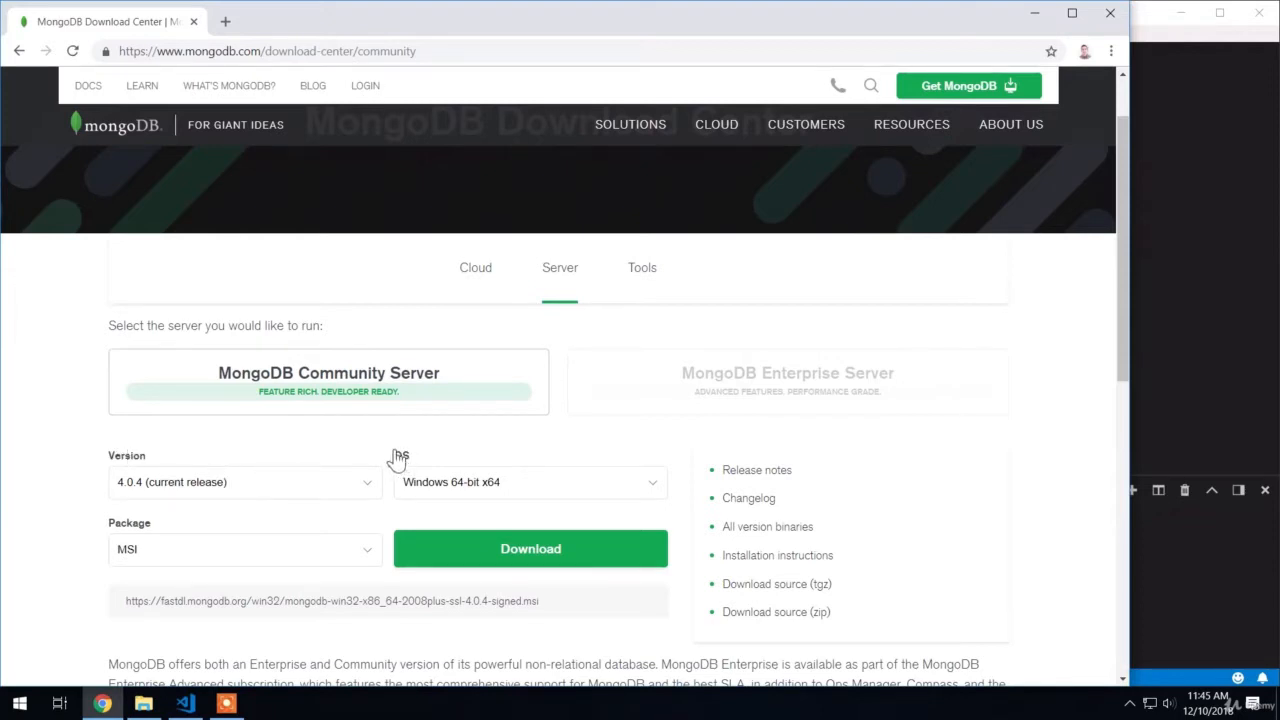
Download MongoDB Community Server for Windows 64-bit x64 as a ZIP package
left_click(452, 497)
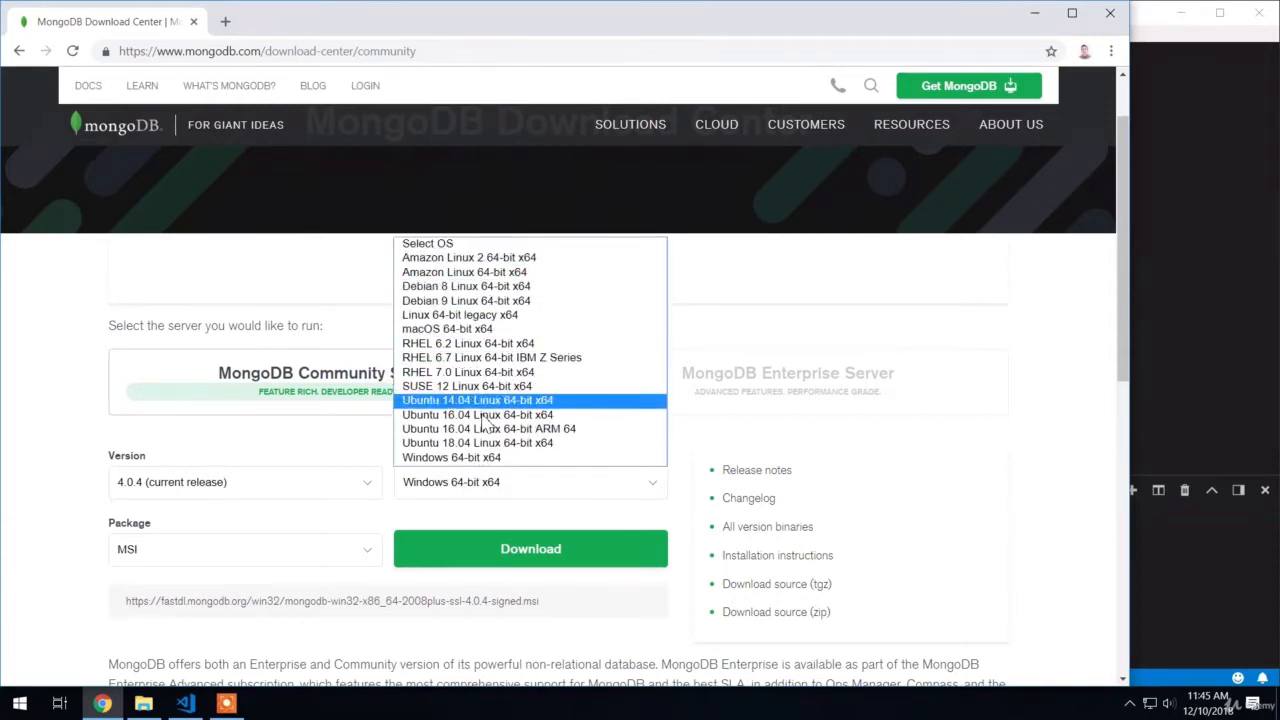
left_click(497, 460)
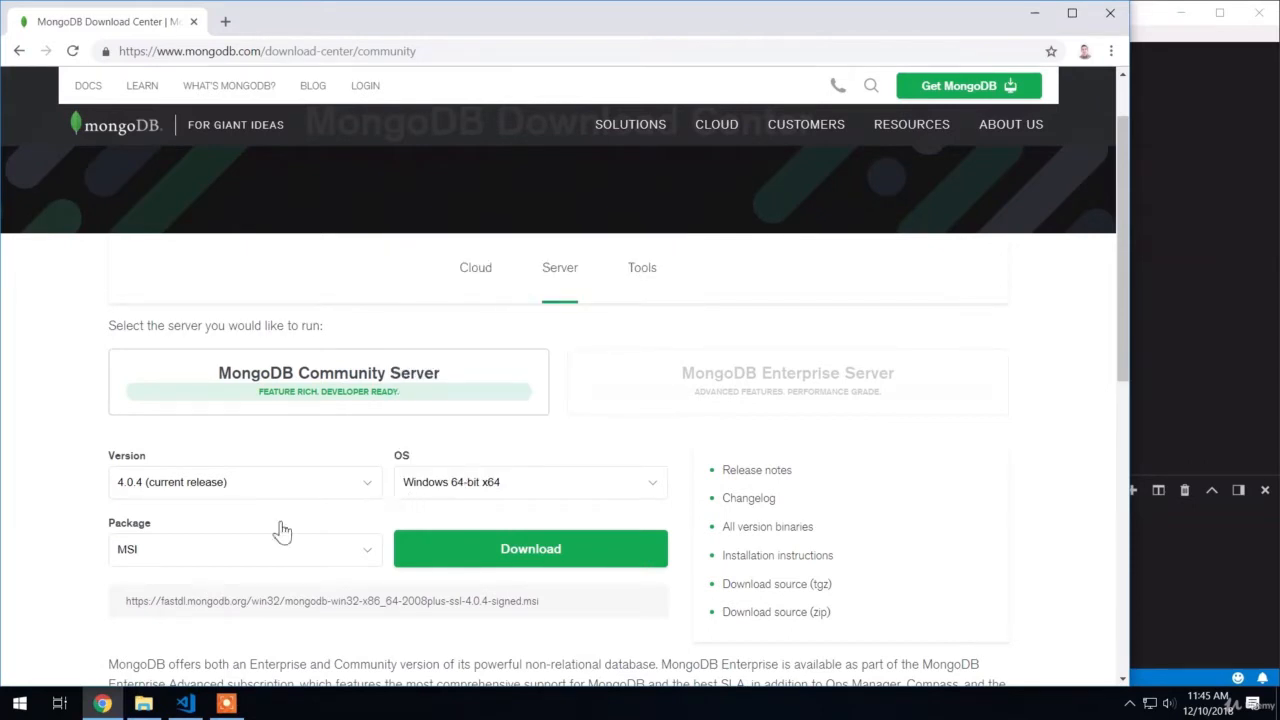
left_click(143, 556)
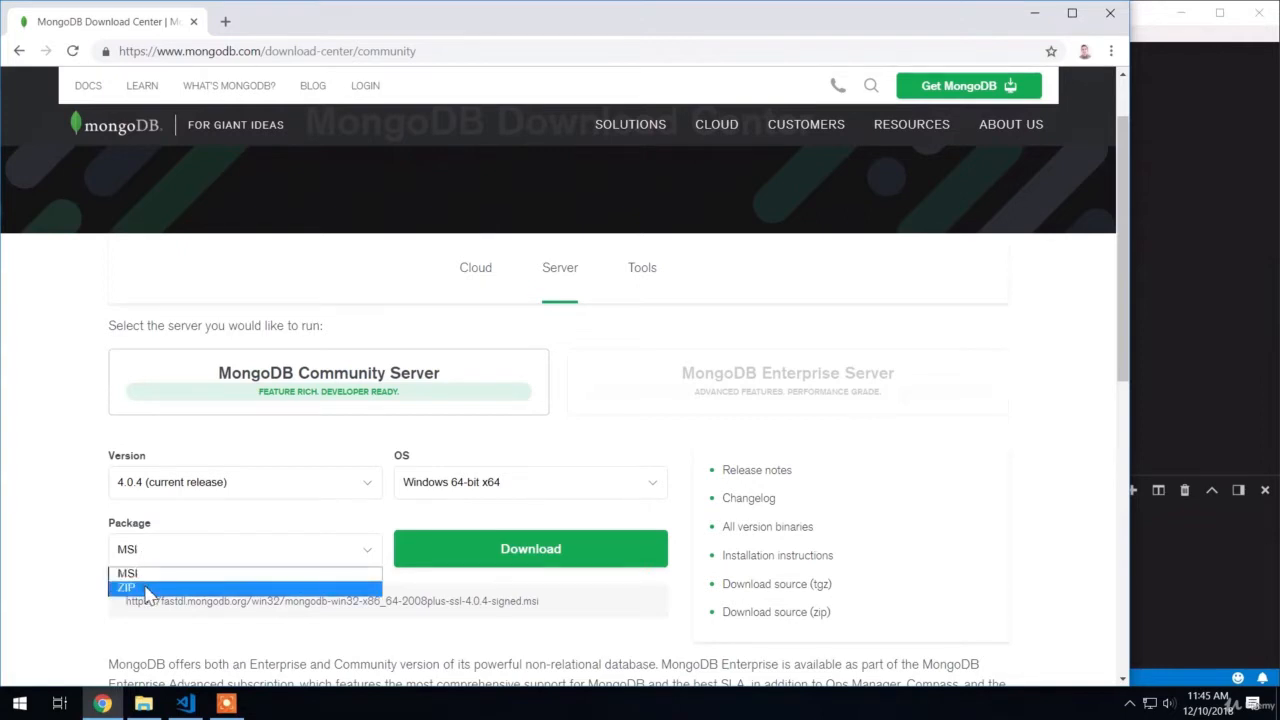
left_click(148, 594)
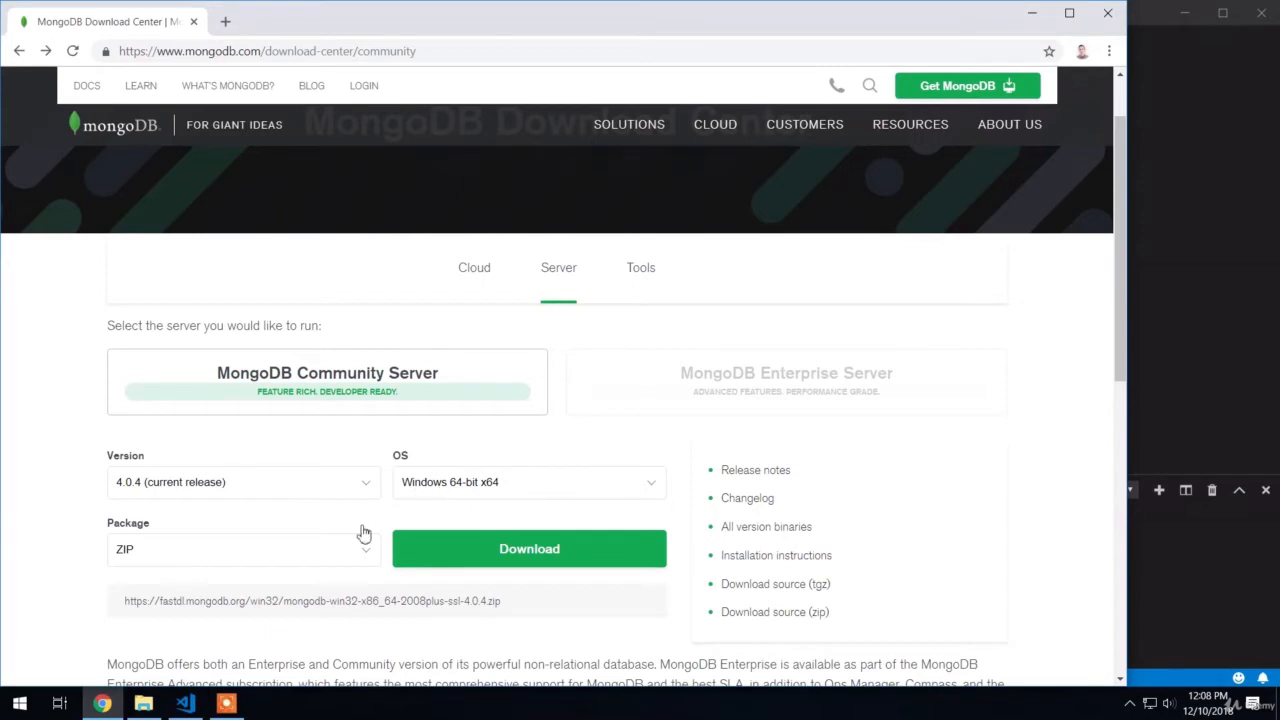
left_click(466, 562)
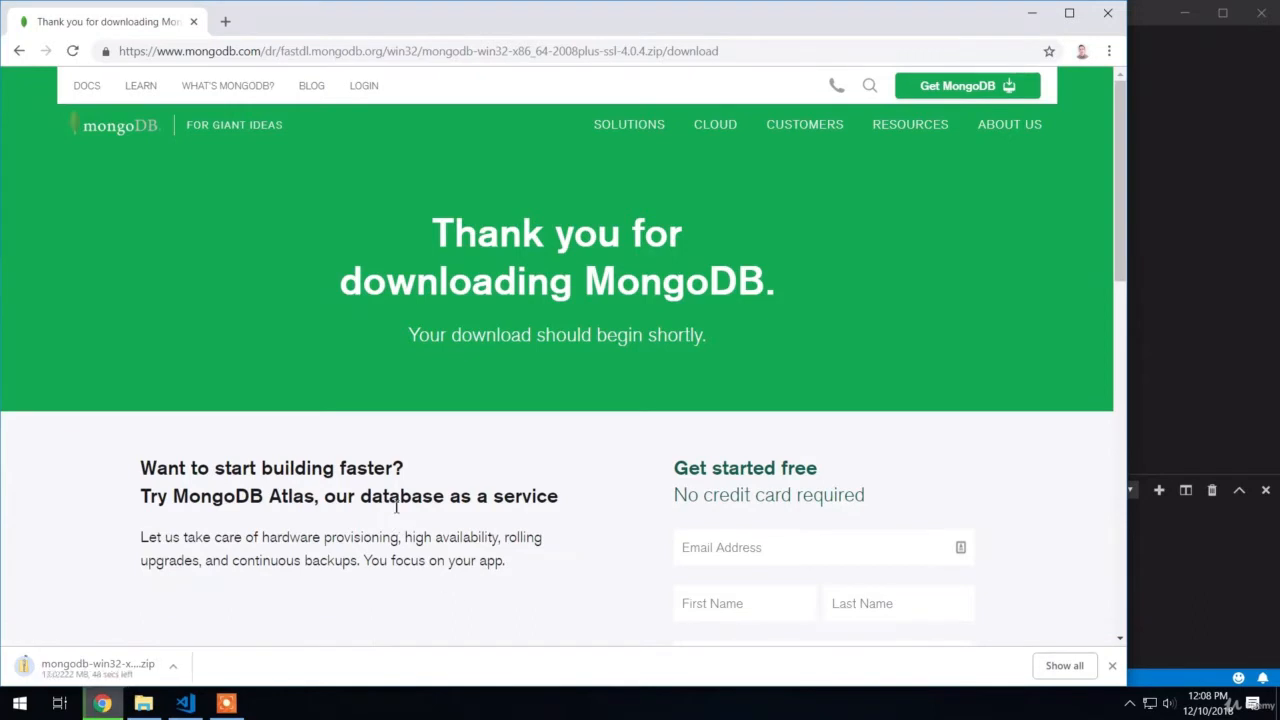
Look over the 32-bit Windows builds at mongodb.org/dl/win32/i386 in a separate tab and close that tab
left_click(224, 22)
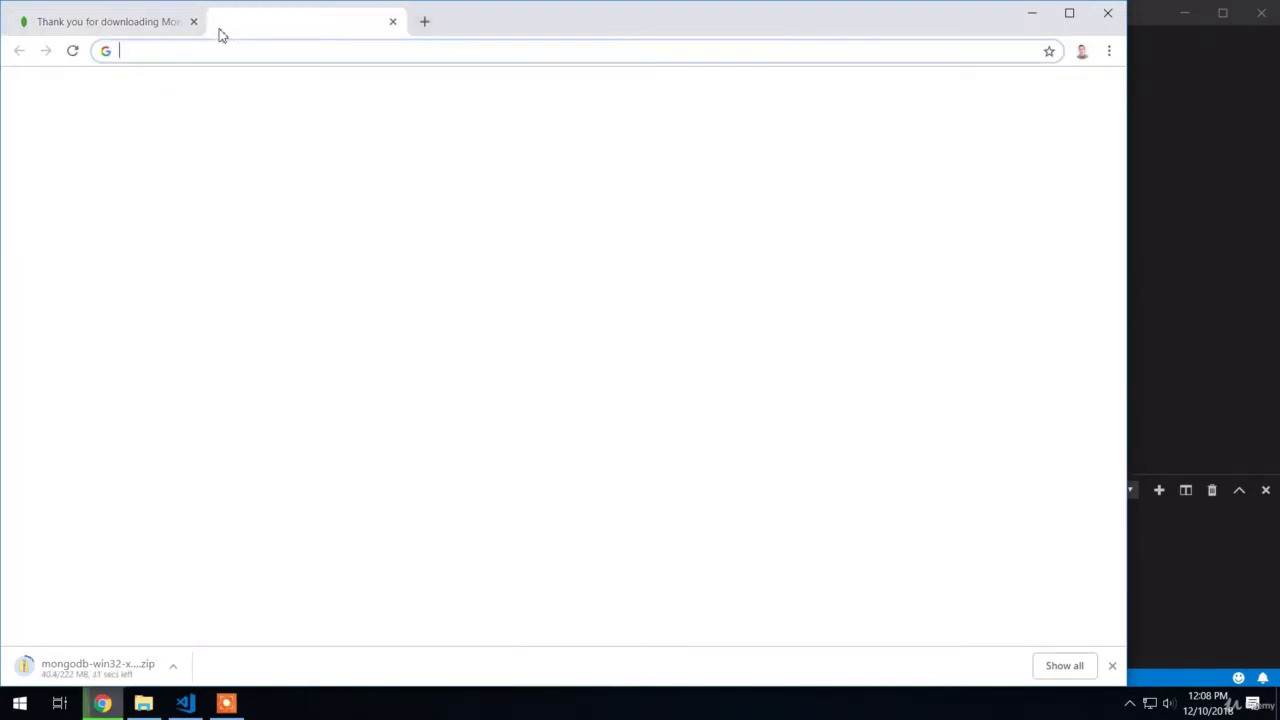
type("mong")
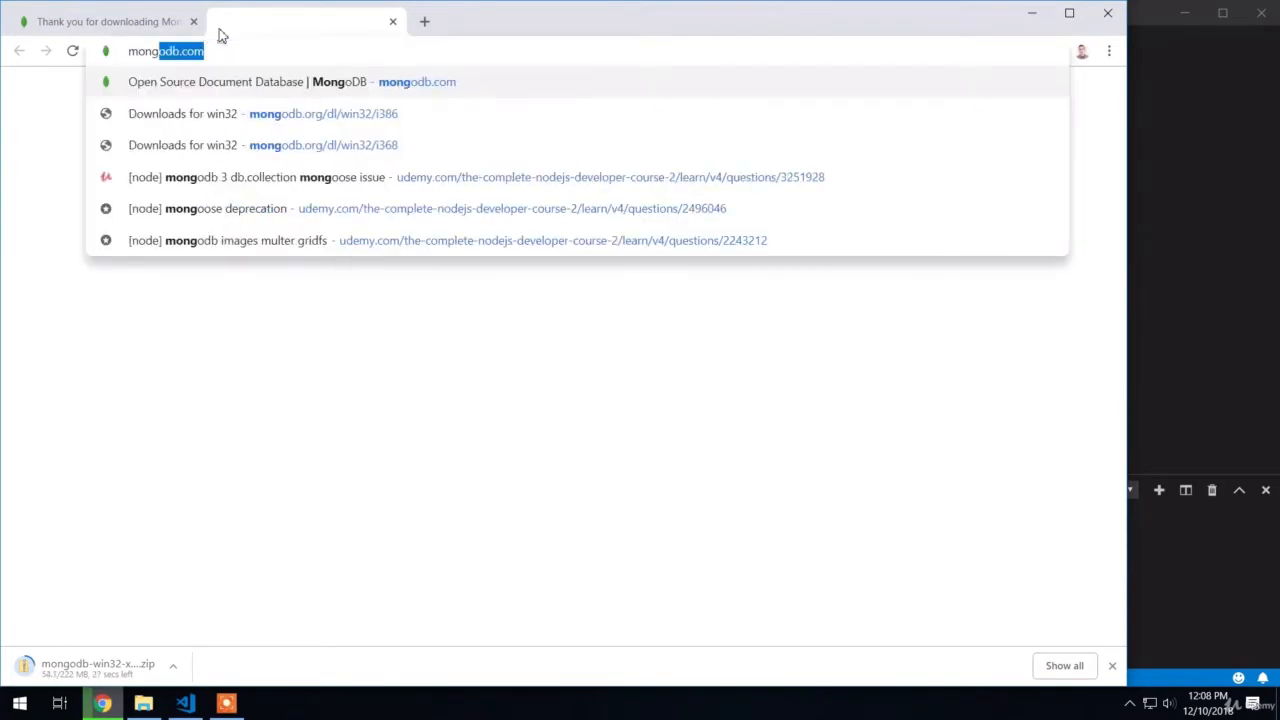
type("odb.org")
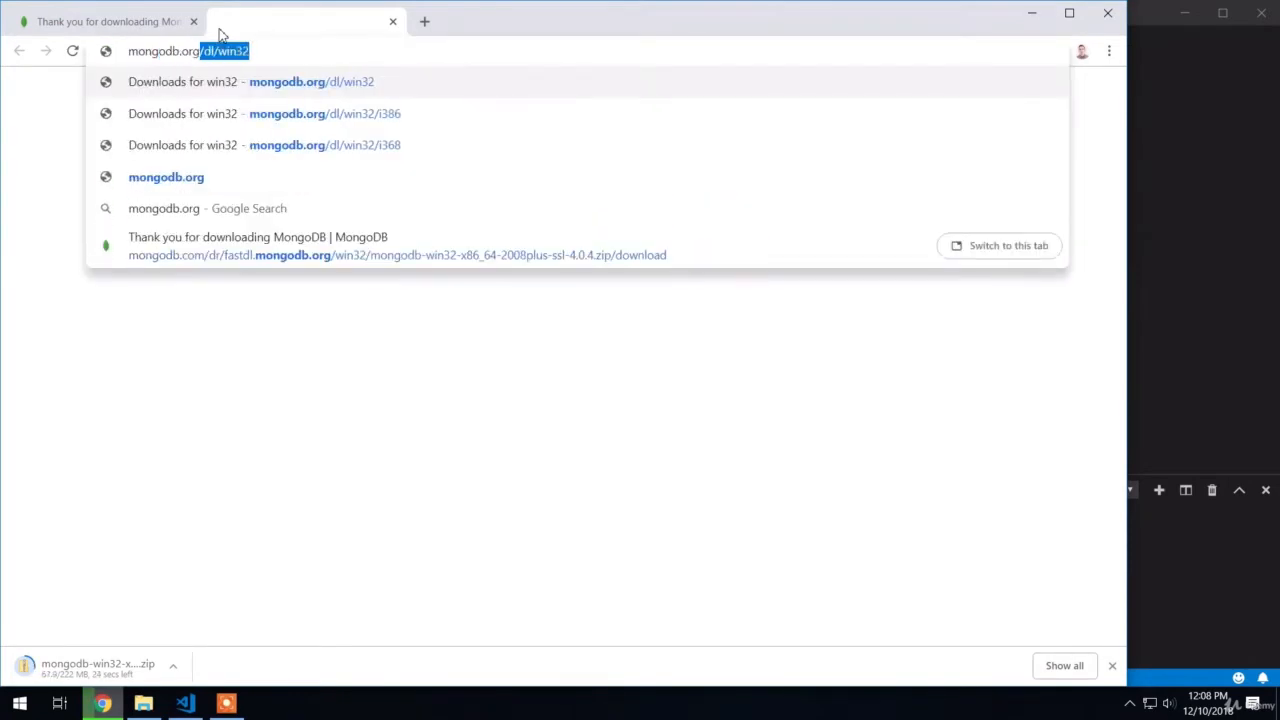
type("/dl/")
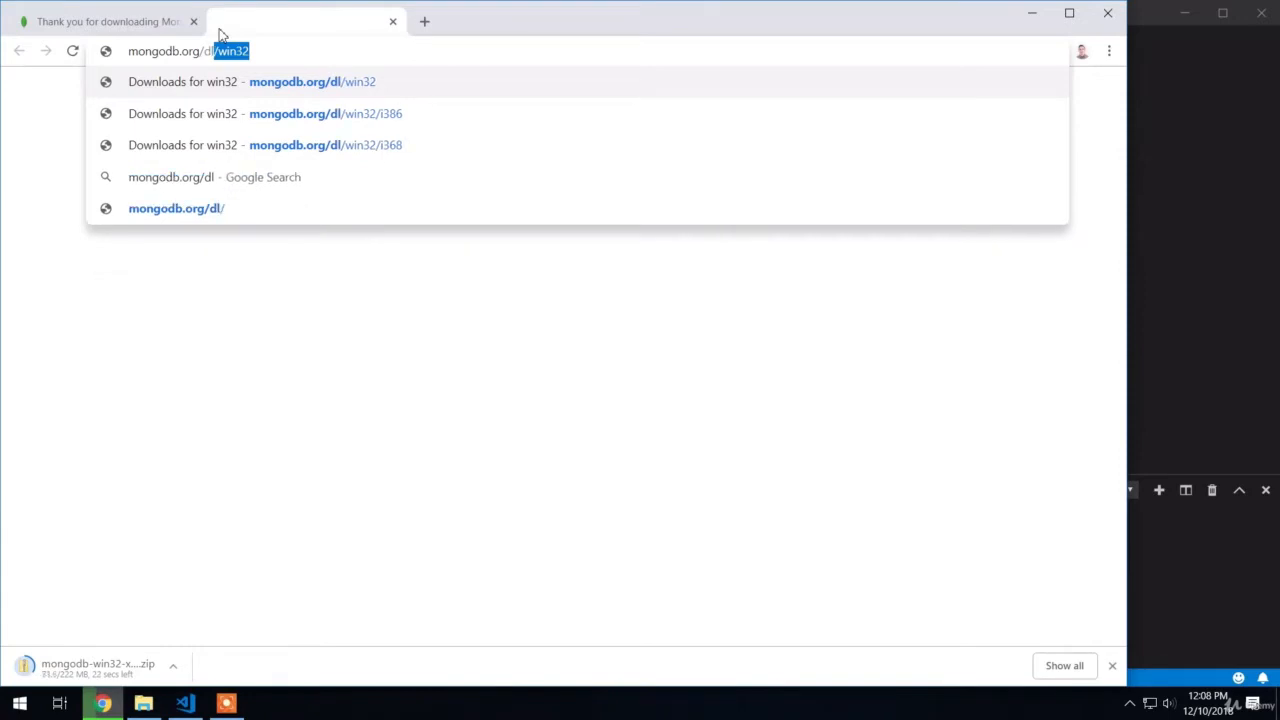
type("win32")
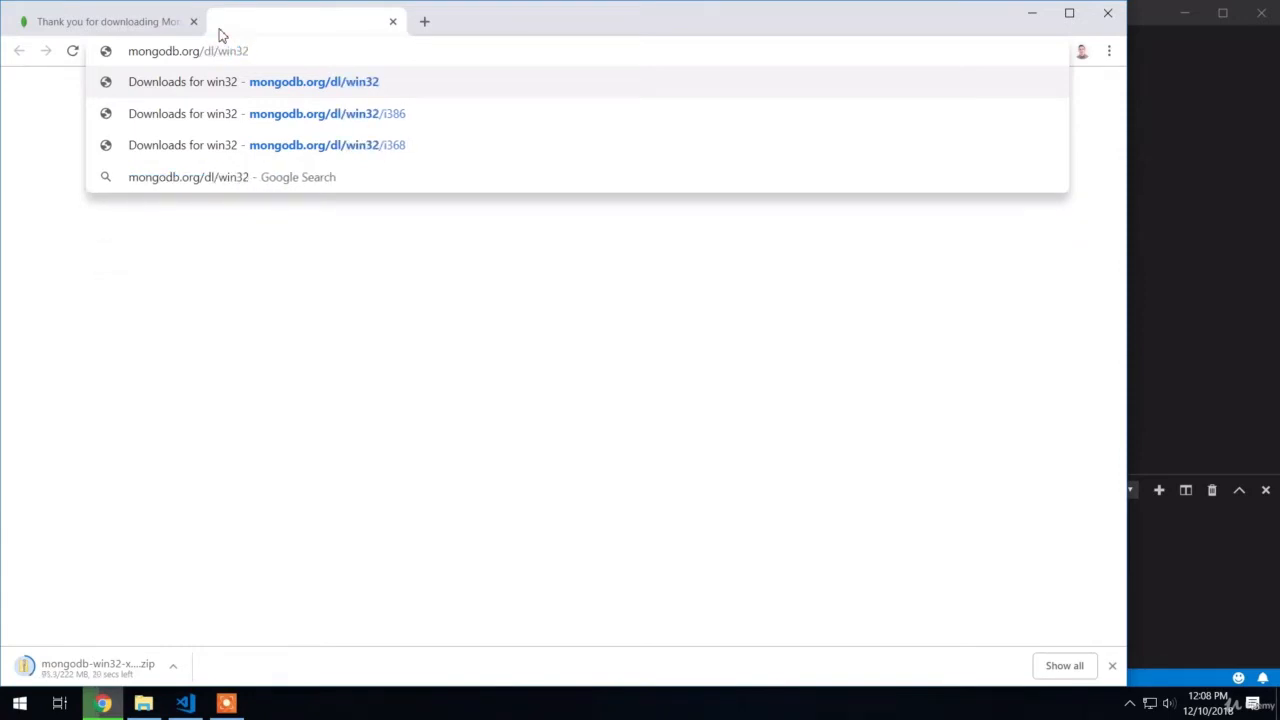
type("/")
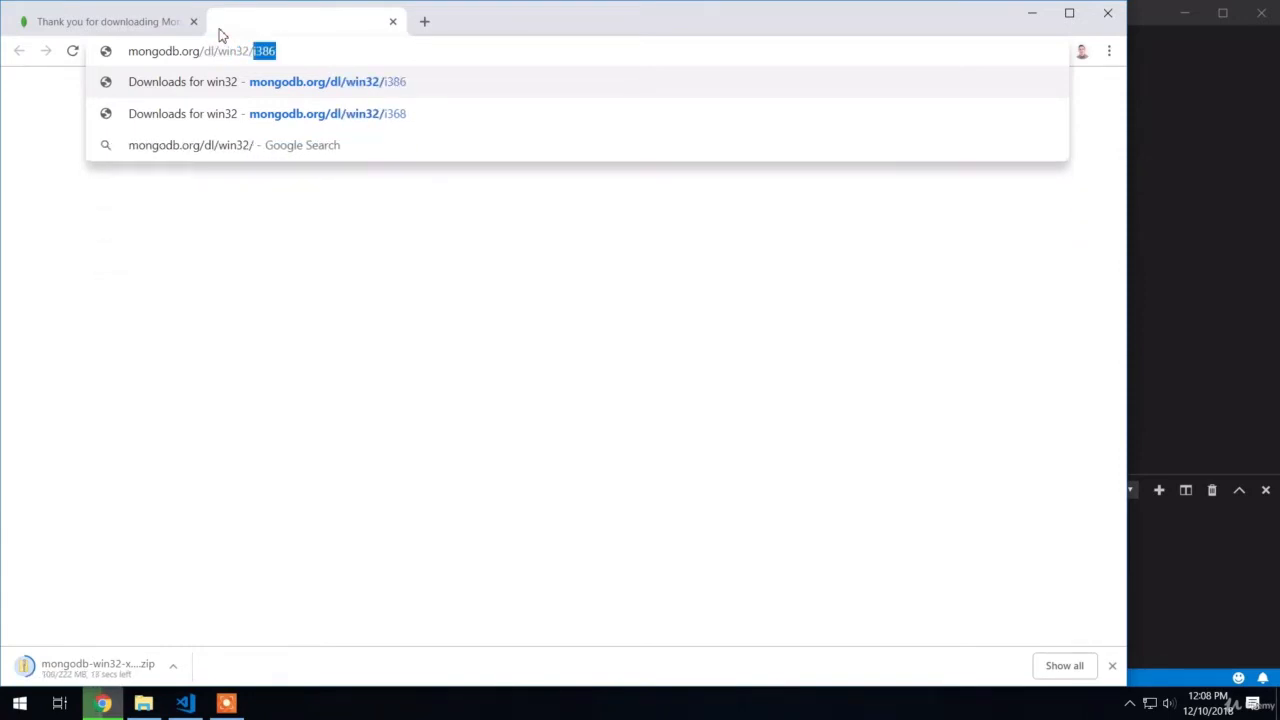
type("i386")
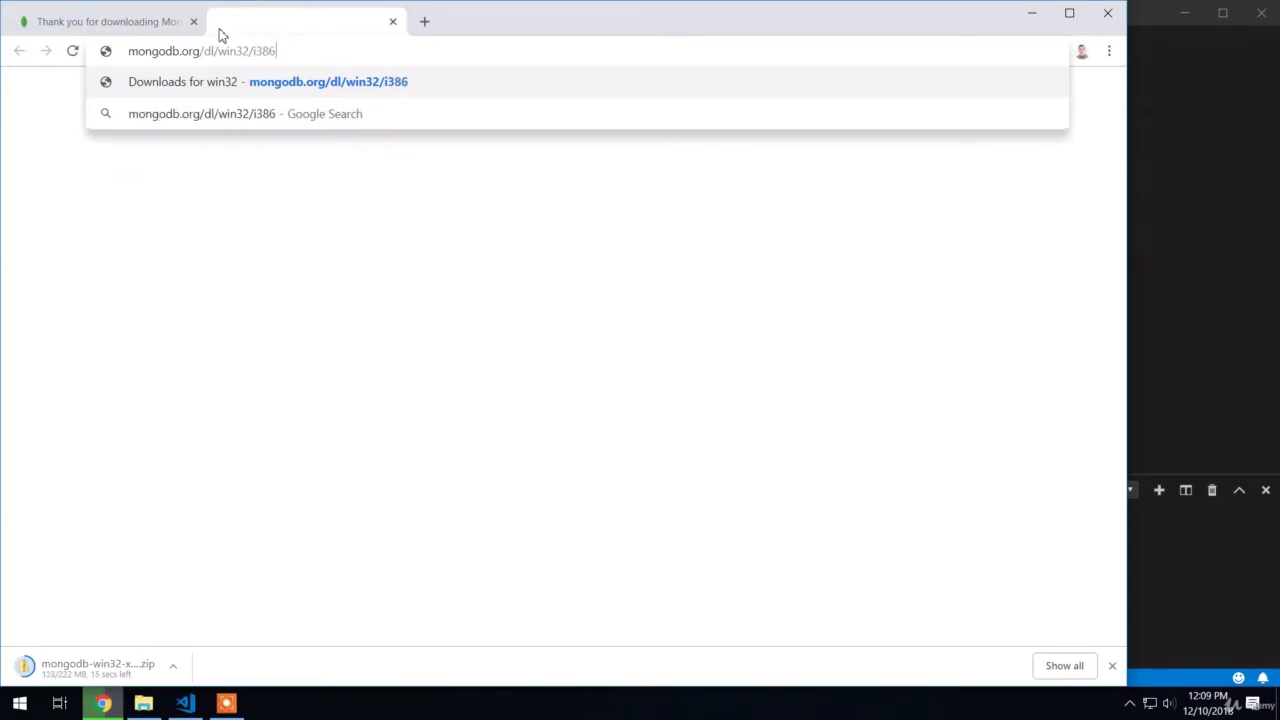
key("Return")
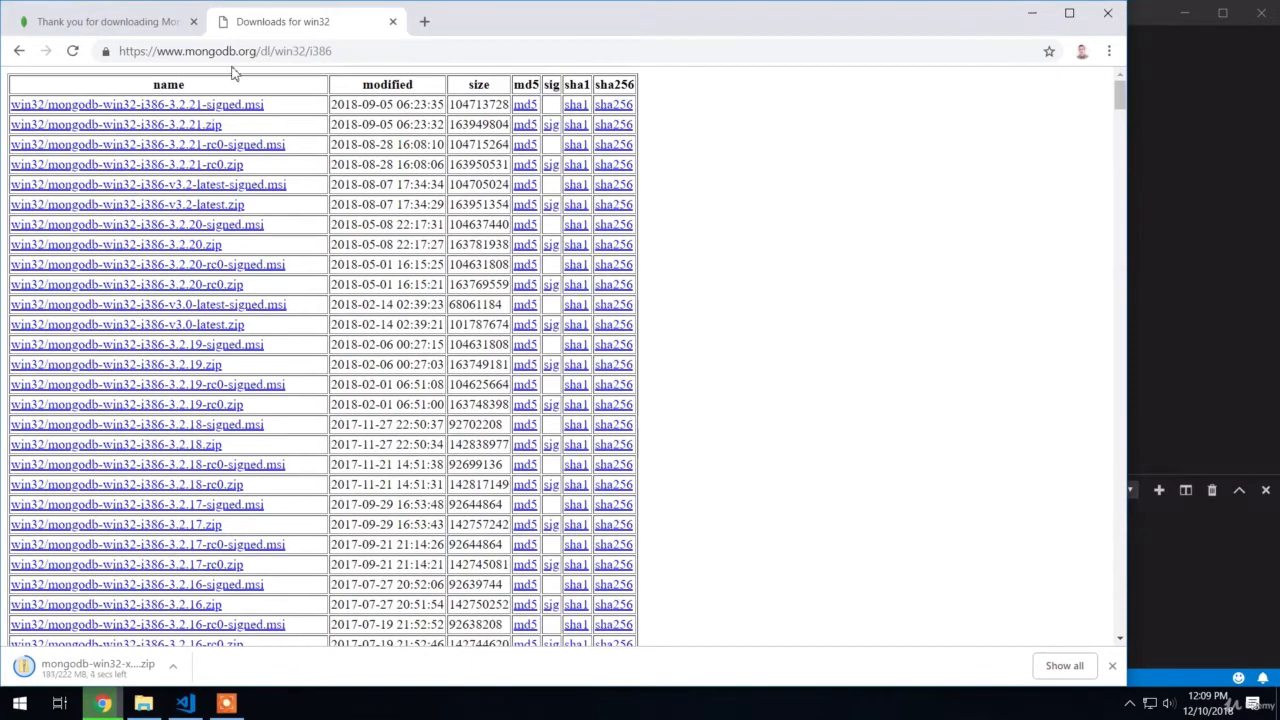
scroll(386, 490, "down", 3)
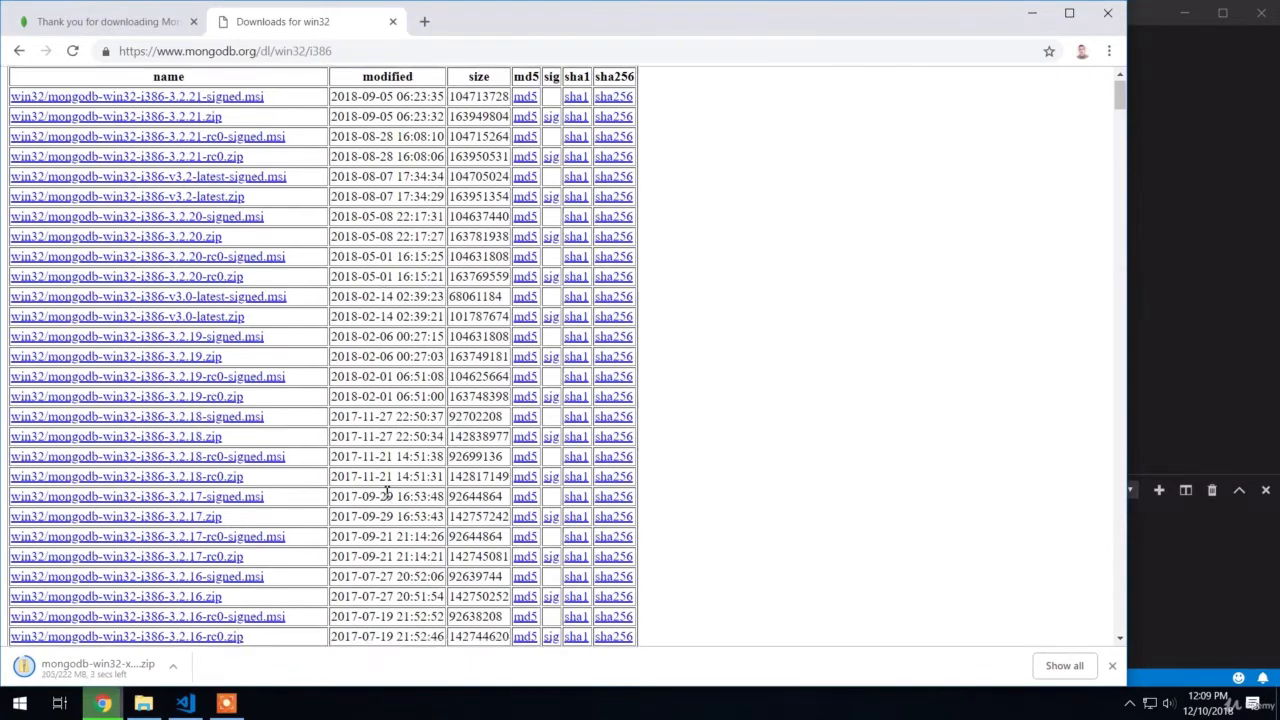
scroll(386, 493, "up", 3)
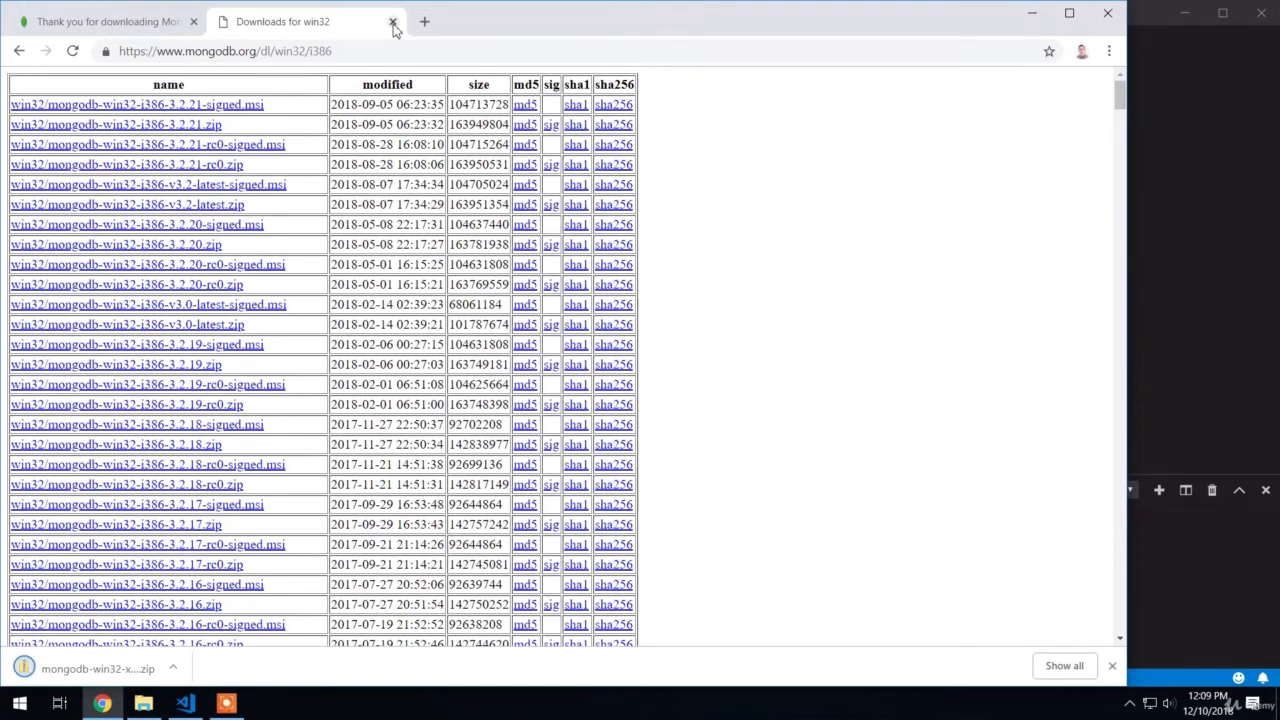
left_click(393, 21)
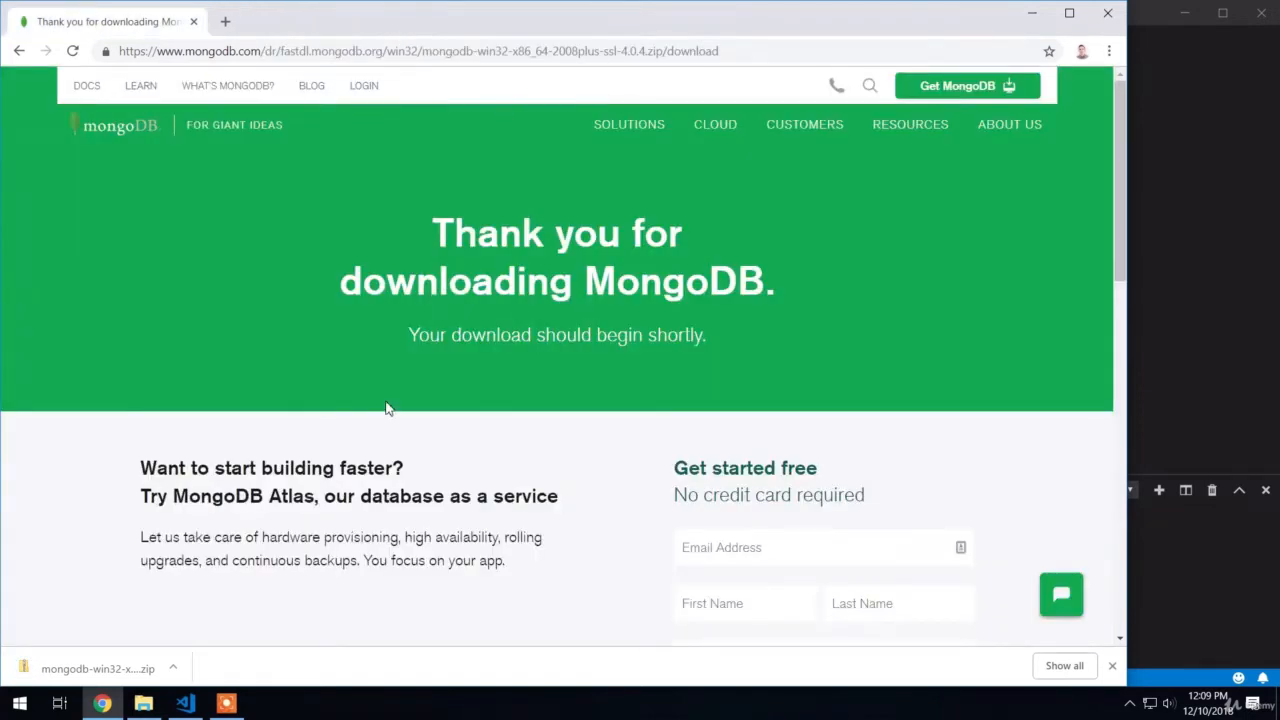
Open the downloaded MongoDB ZIP archive from the Downloads folder in File Explorer
left_click(124, 661)
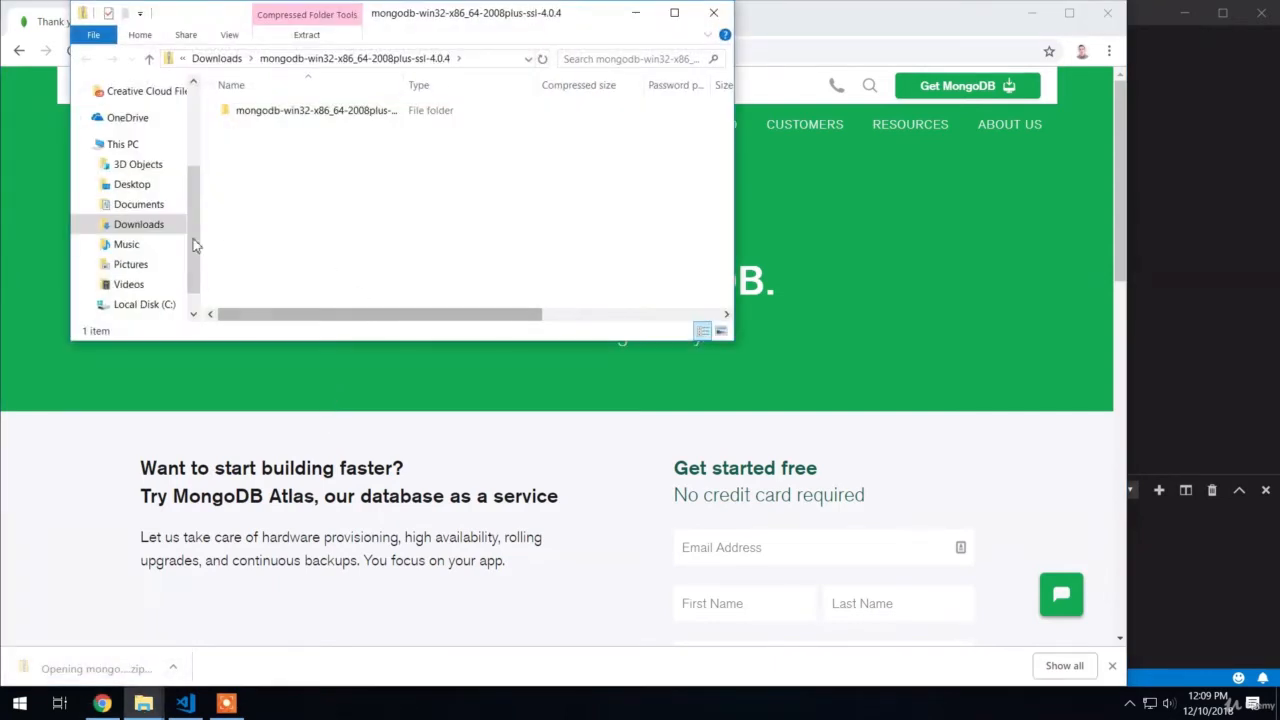
left_click(142, 226)
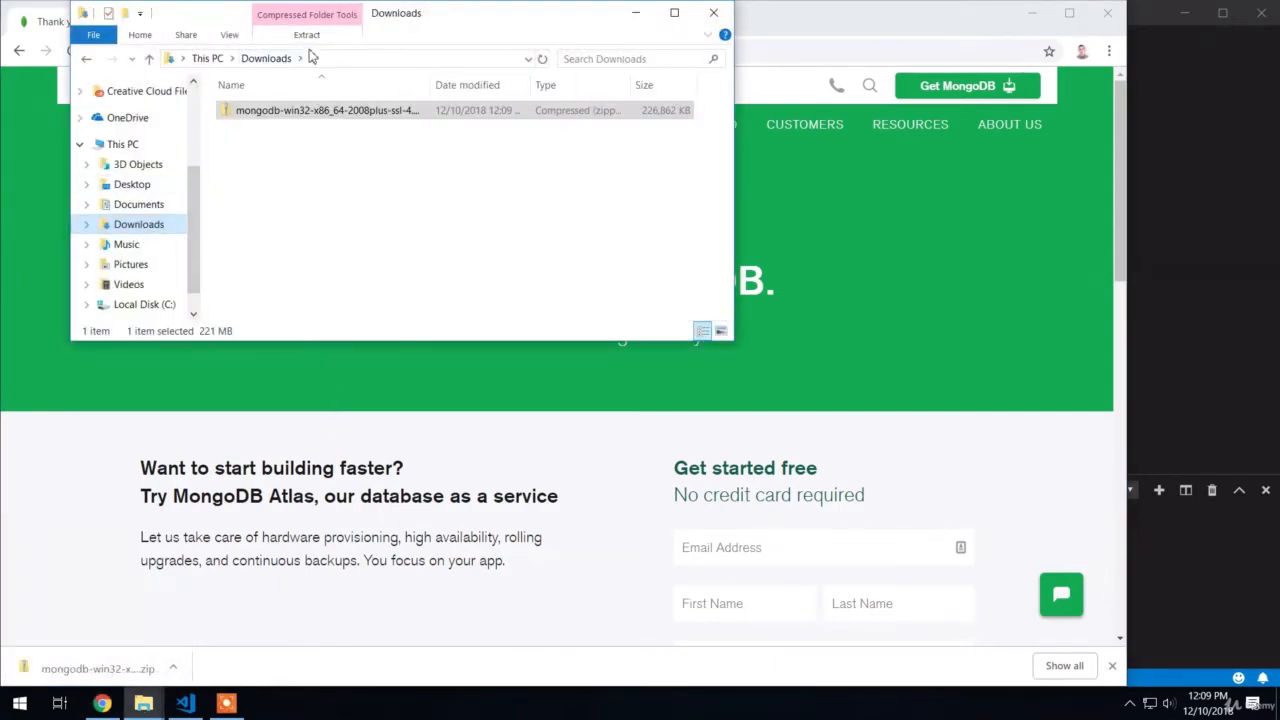
double_click(335, 112)
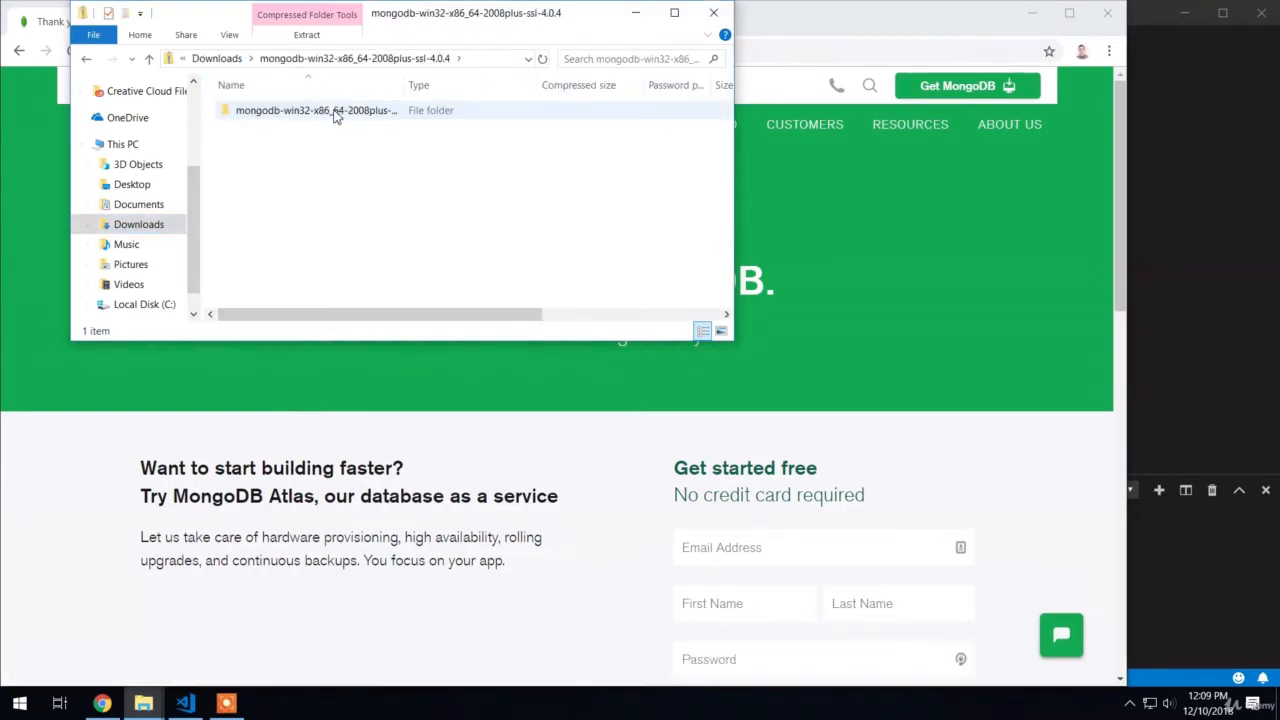
Extract the whole archive directly into the Downloads folder, without the archive-named destination subfolder, and close the archive window
left_click(306, 36)
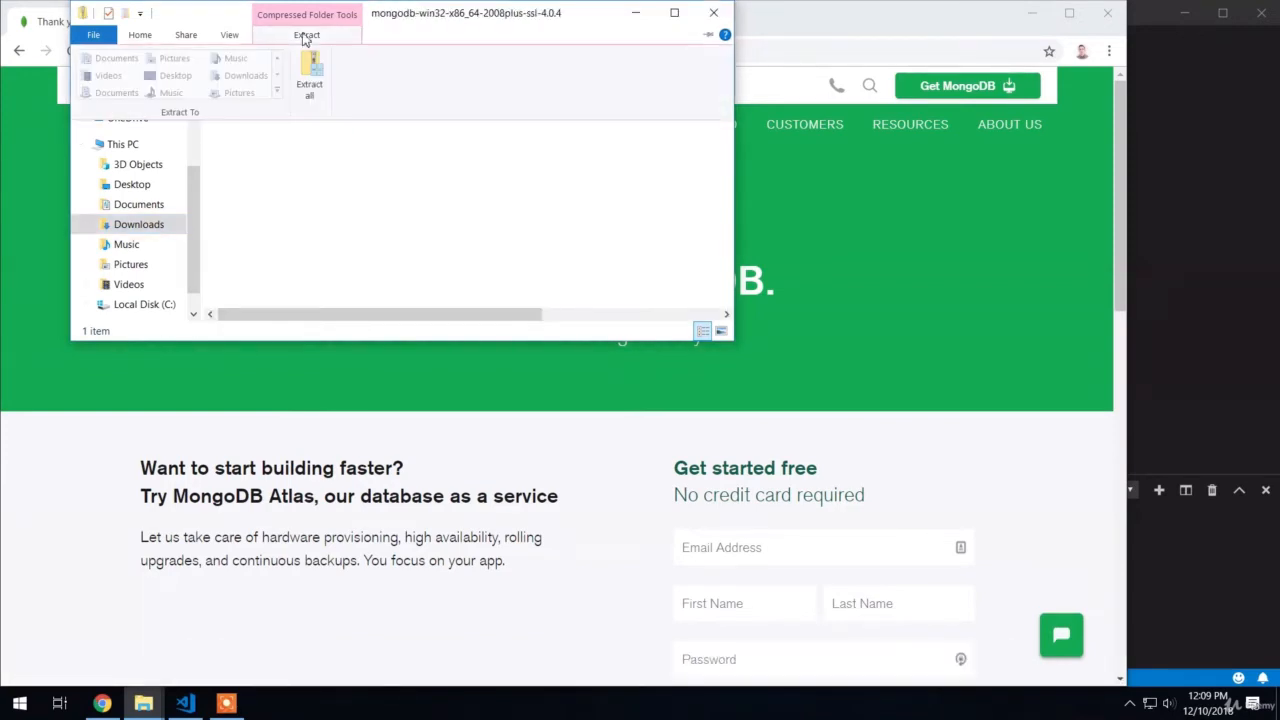
left_click(310, 75)
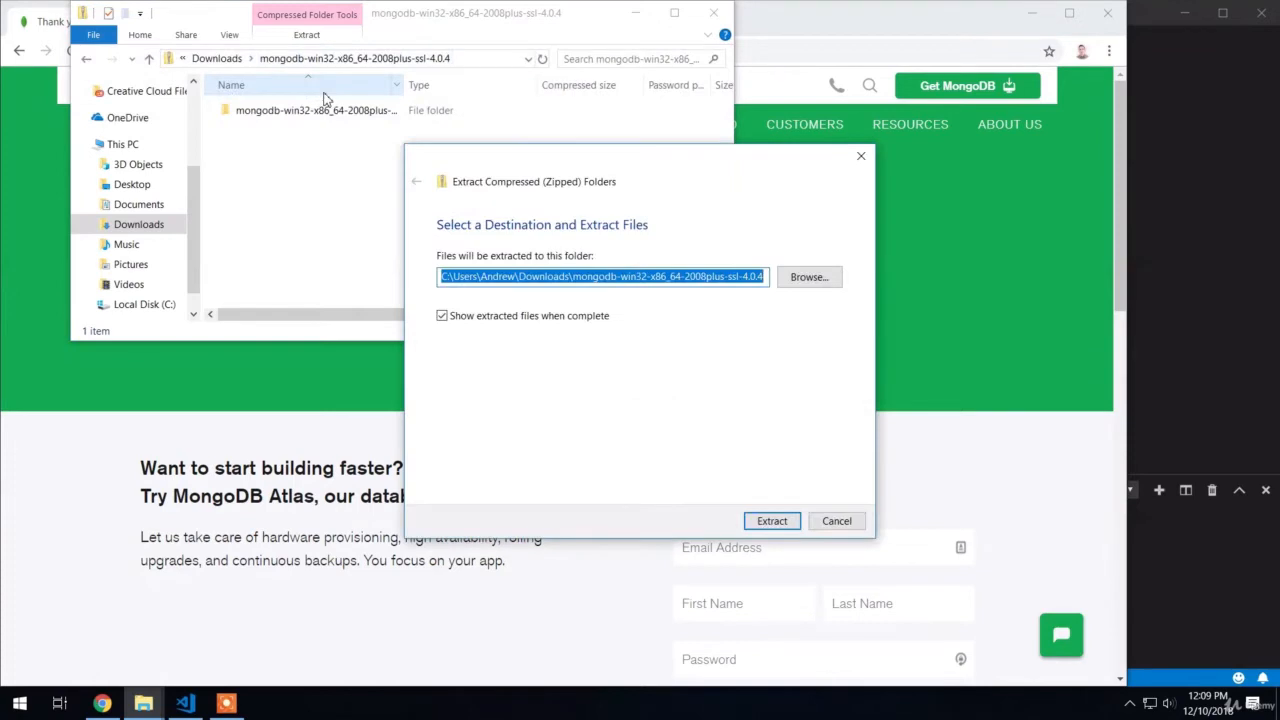
left_click(604, 277)
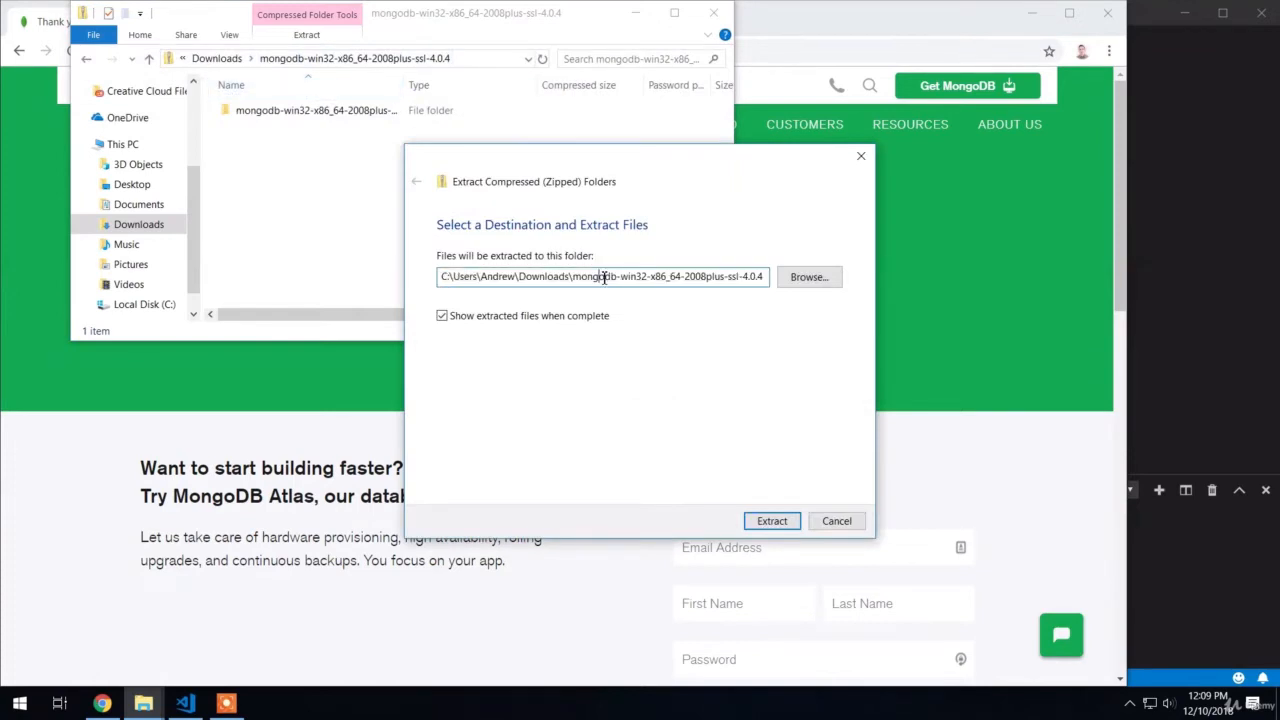
left_click_drag(570, 280, 806, 290)
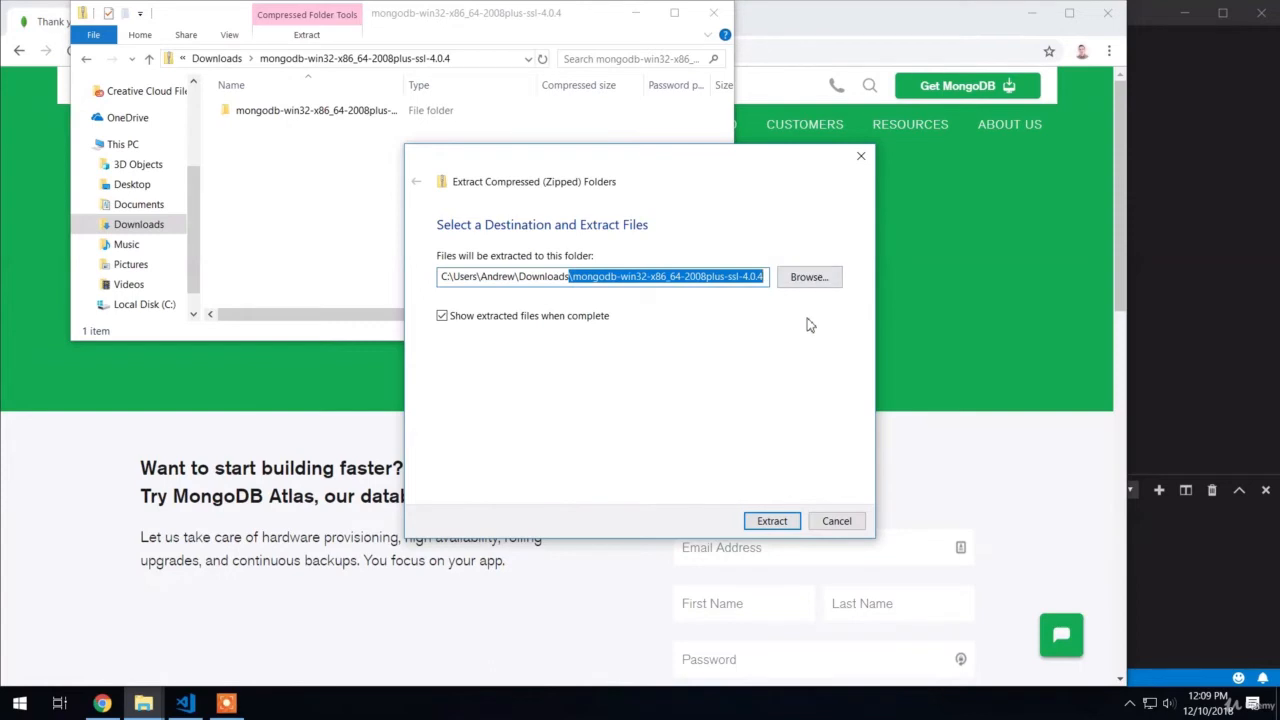
key("BackSpace")
type("\\Users\\Andrew\\Downloads\\")
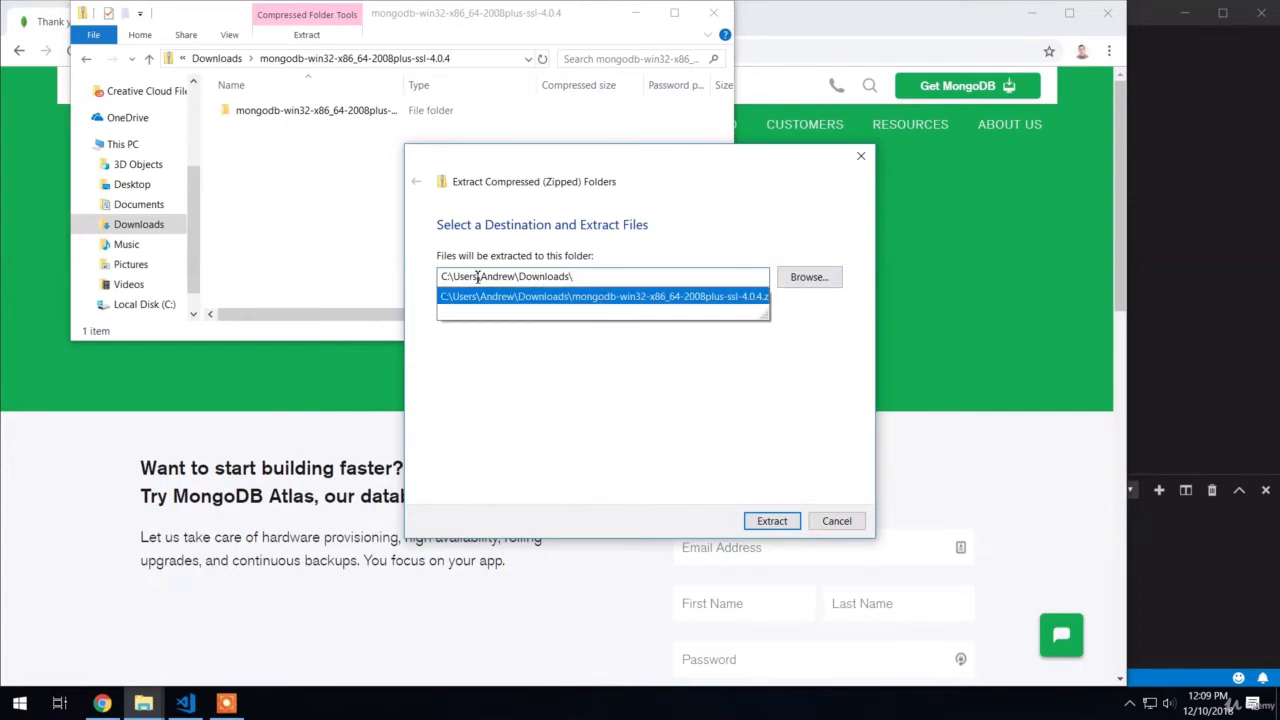
left_click(771, 521)
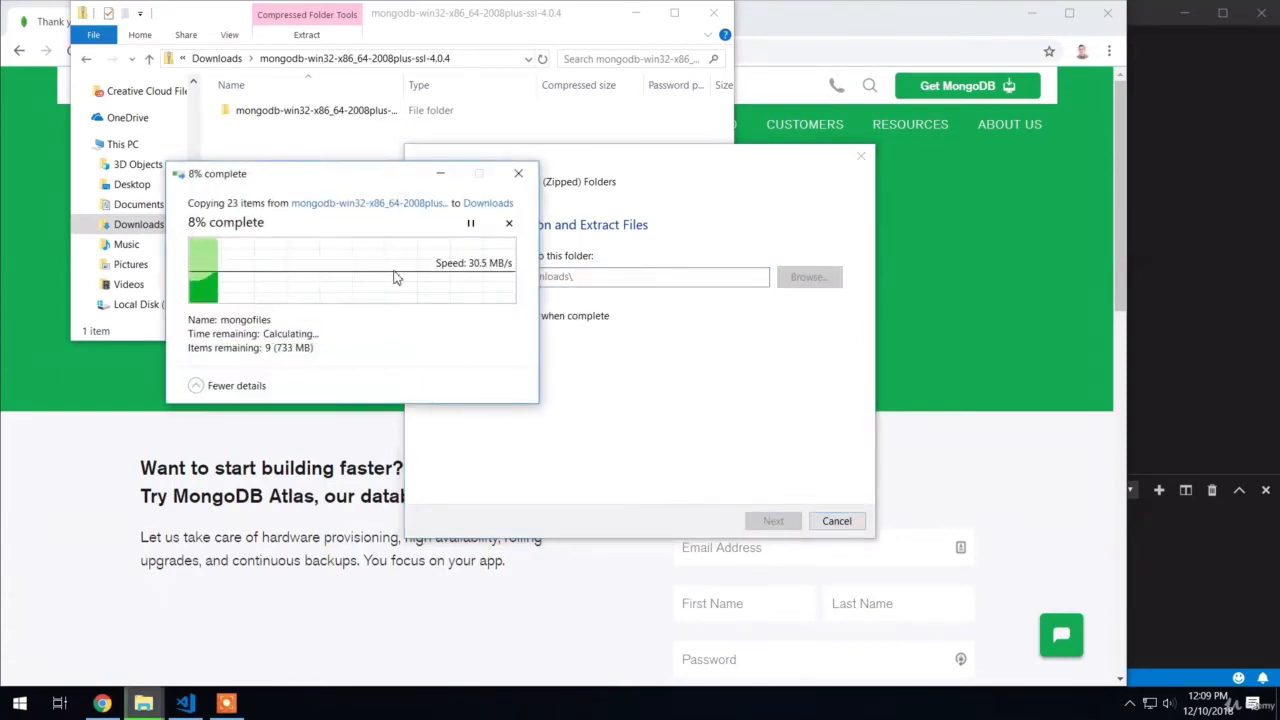
left_click_drag(338, 178, 334, 410)
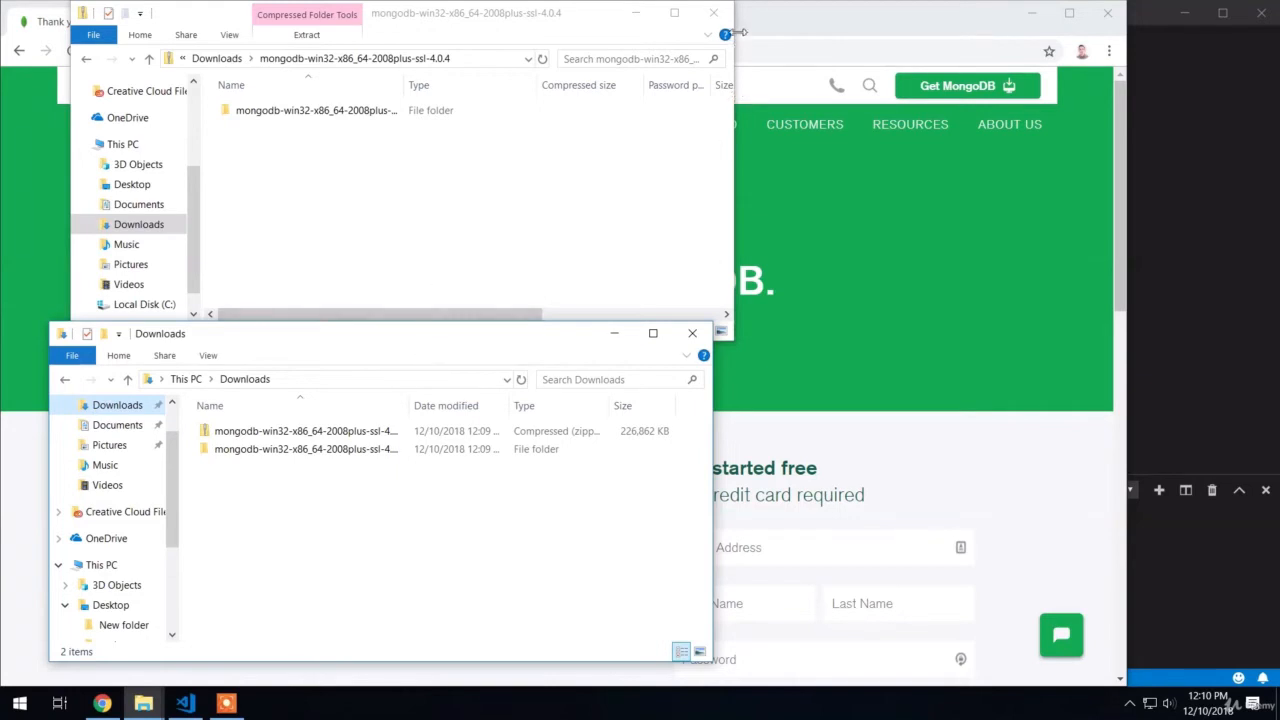
left_click(713, 13)
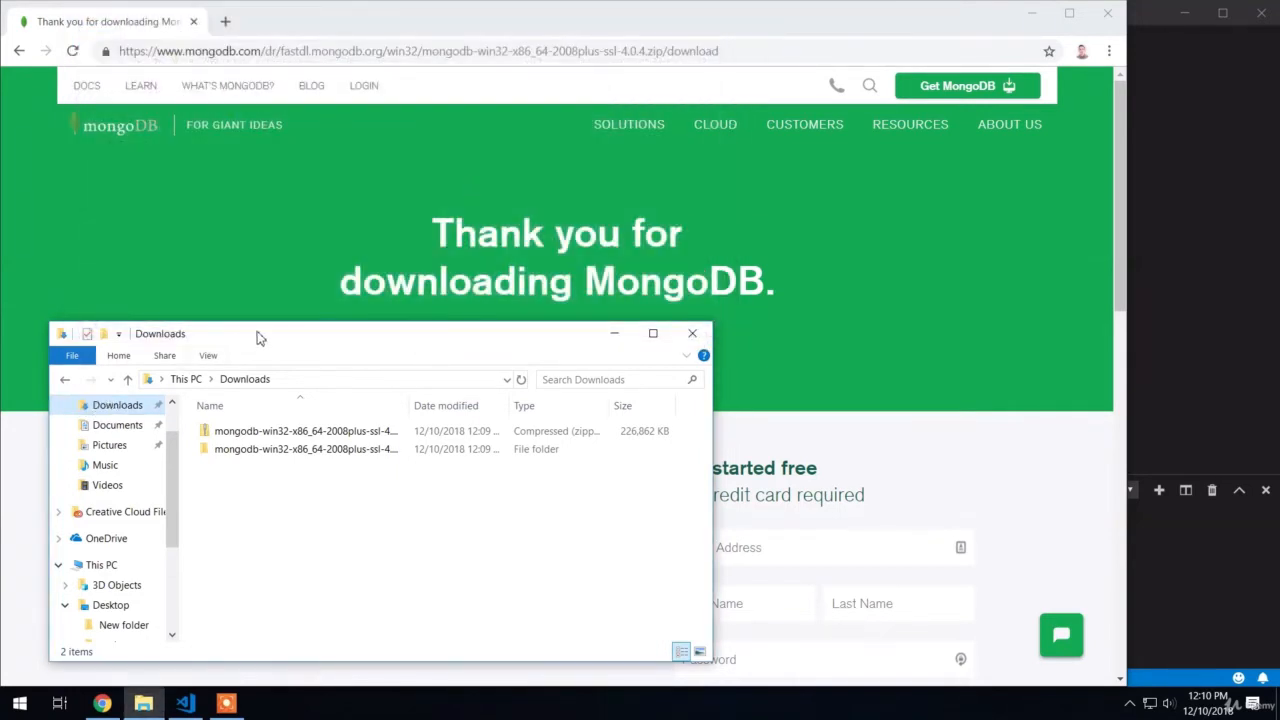
Examine the contents of the extracted MongoDB folder and its bin subfolder, and return to Downloads
double_click(228, 452)
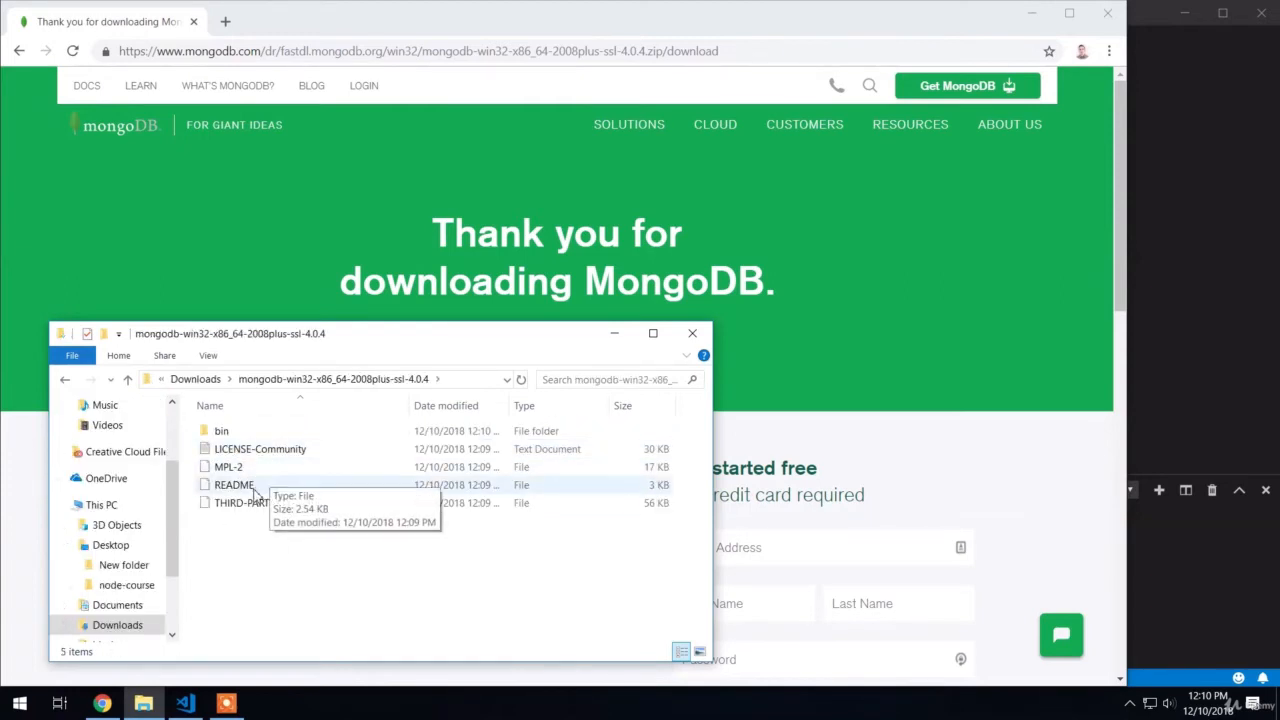
double_click(221, 433)
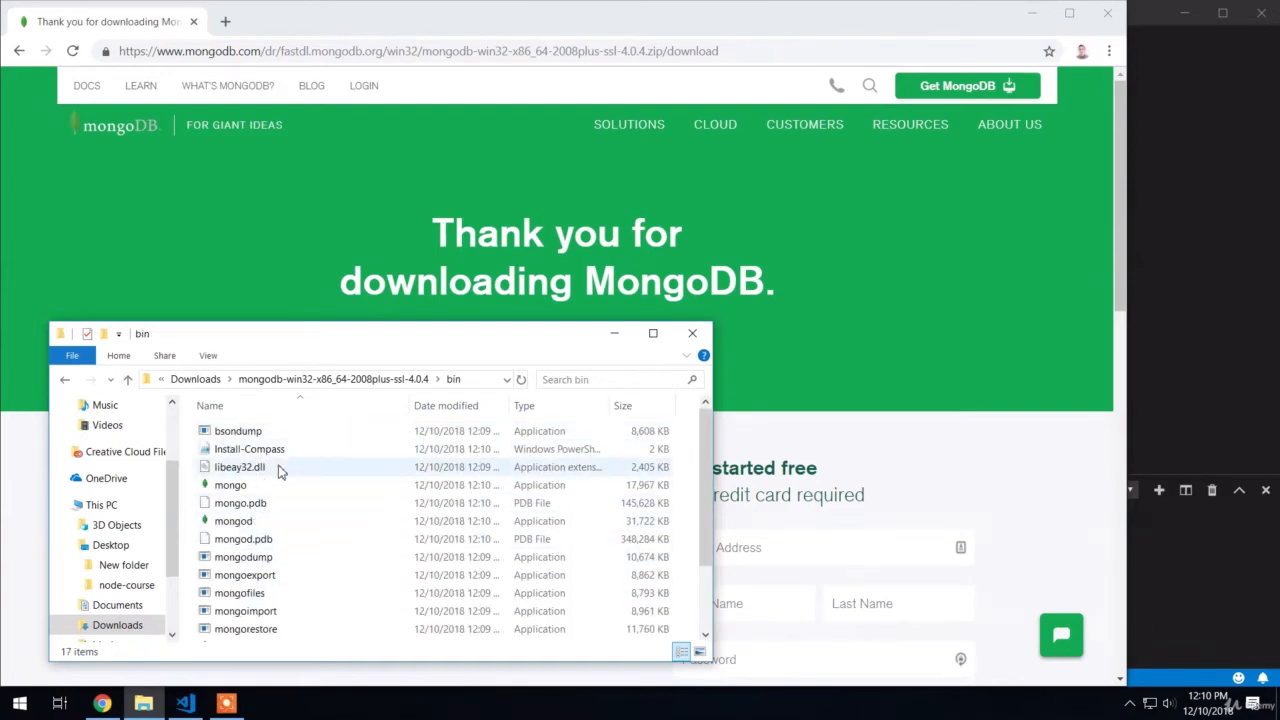
left_click(196, 380)
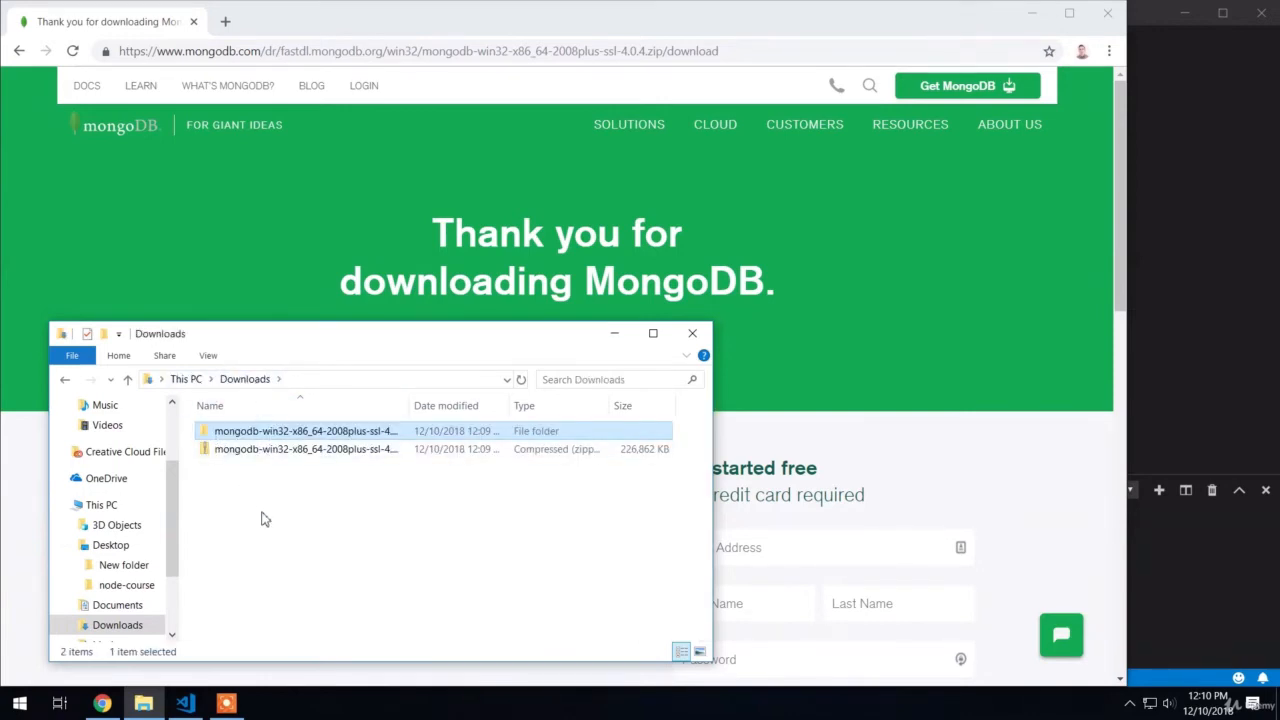
Rename the extracted MongoDB folder in Downloads to "mongodb"
scroll(172, 505, "up", 3)
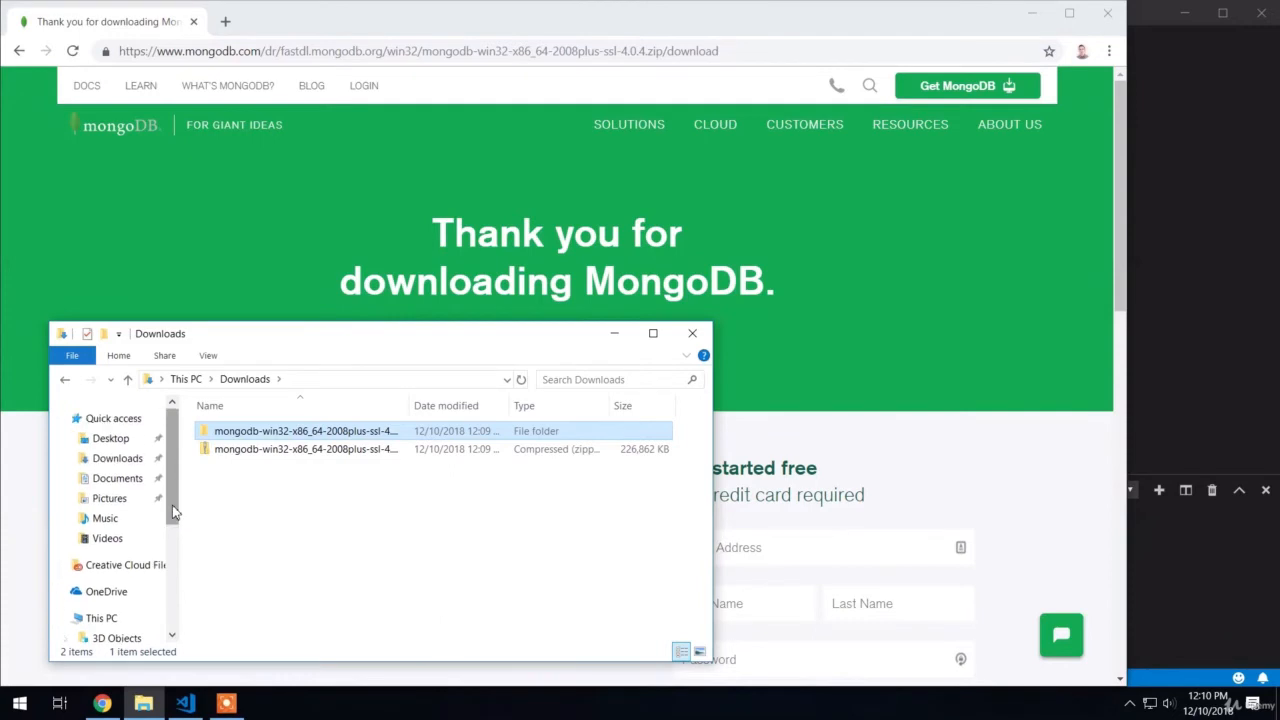
right_click(262, 437)
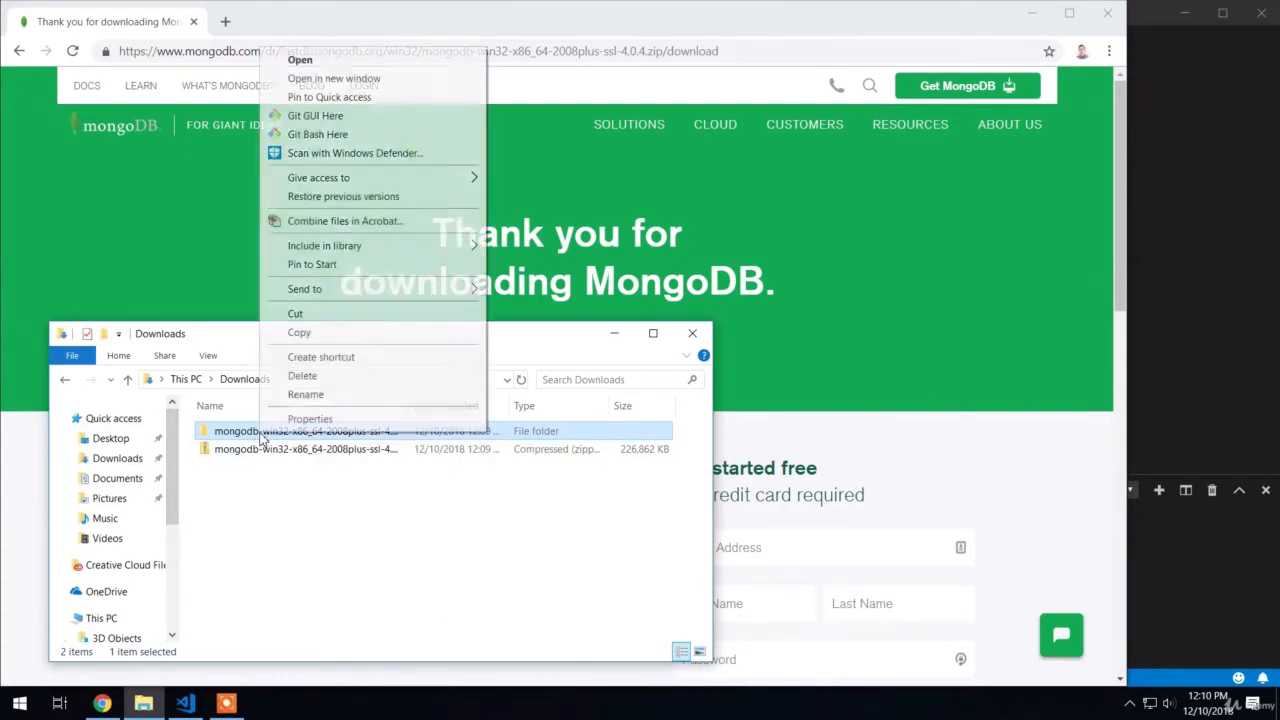
left_click(300, 395)
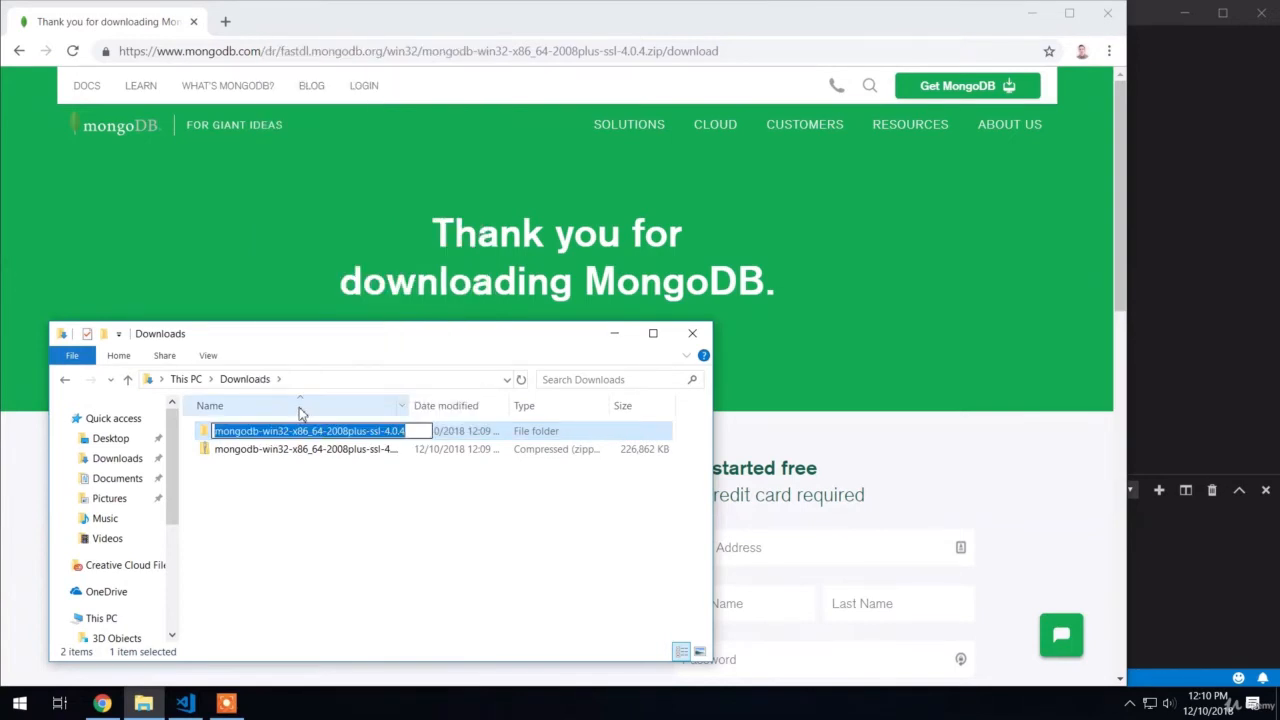
type("mongodb")
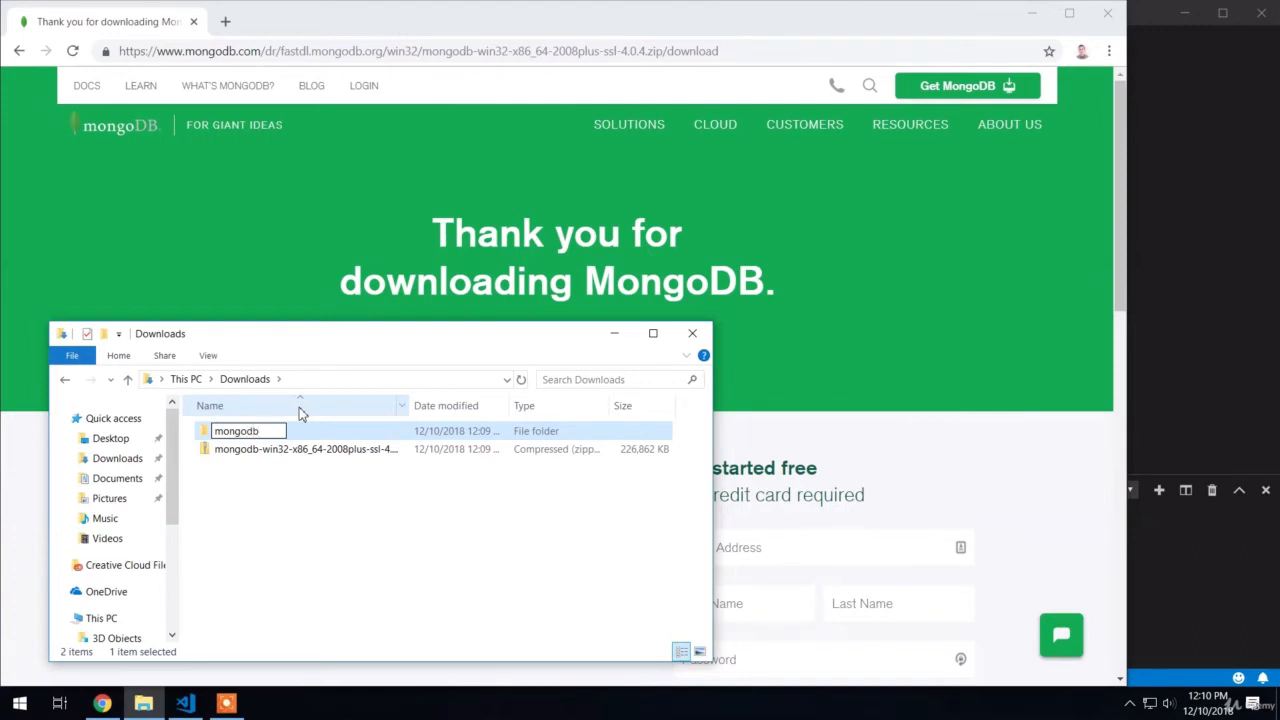
key("Return")
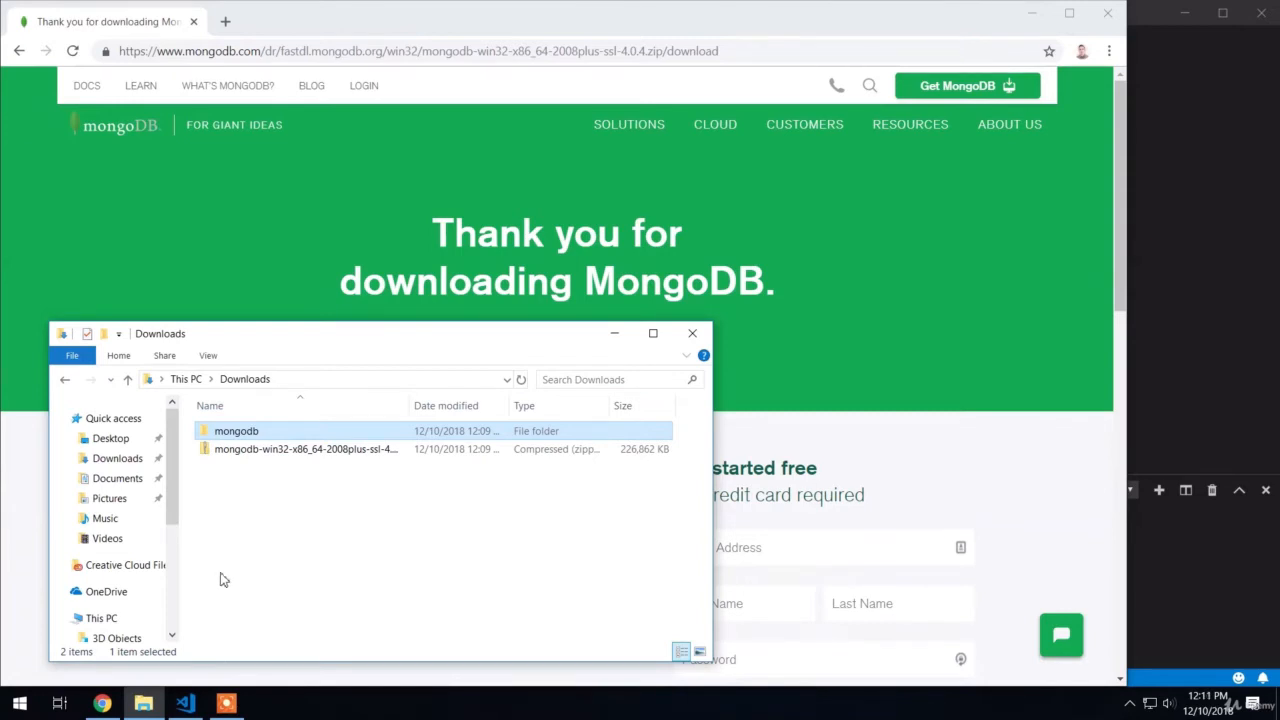
Move the mongodb folder from Downloads into the personal user folder under C:\Users and open that user folder
scroll(105, 527, "down", 1)
scroll(100, 522, "down", 2)
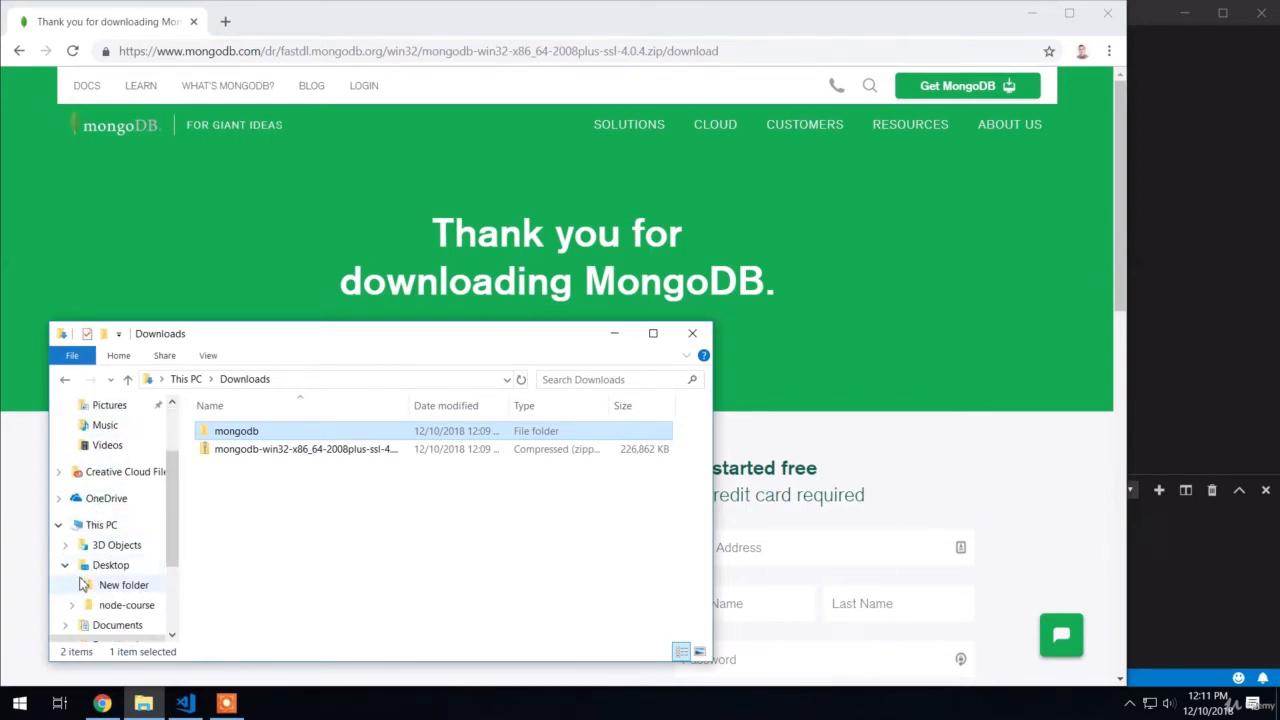
left_click(64, 565)
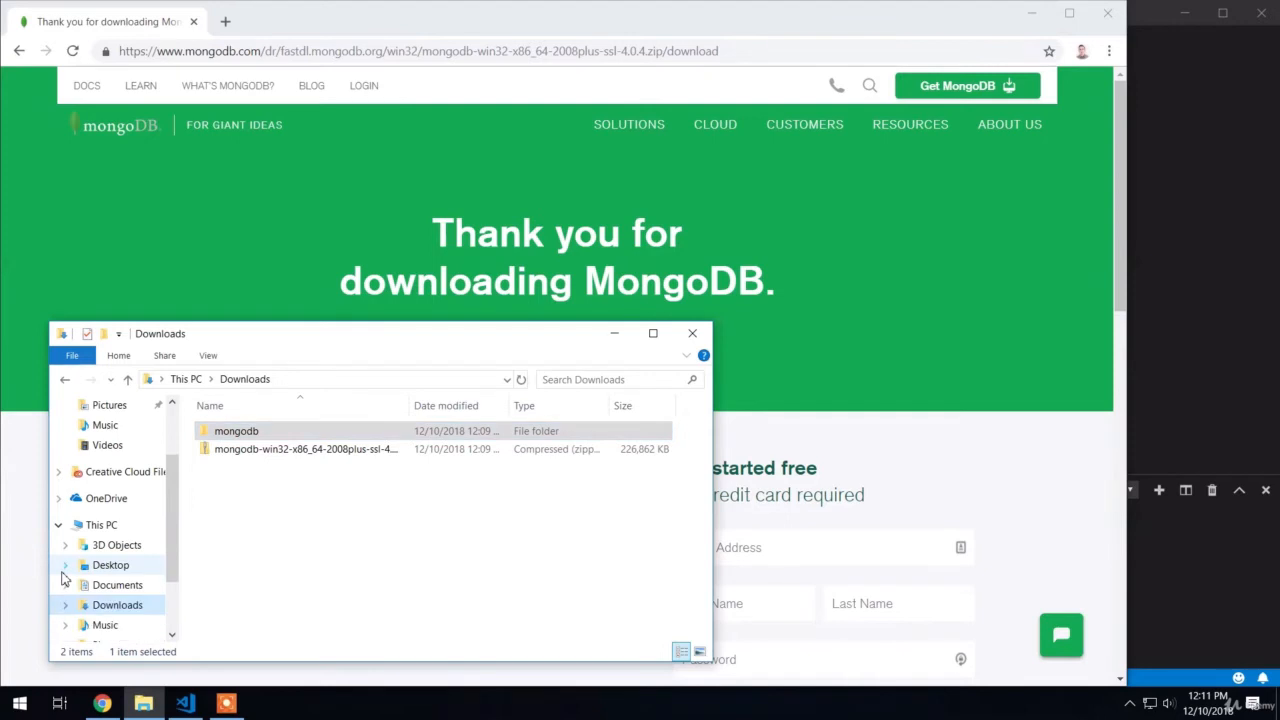
scroll(67, 570, "down", 2)
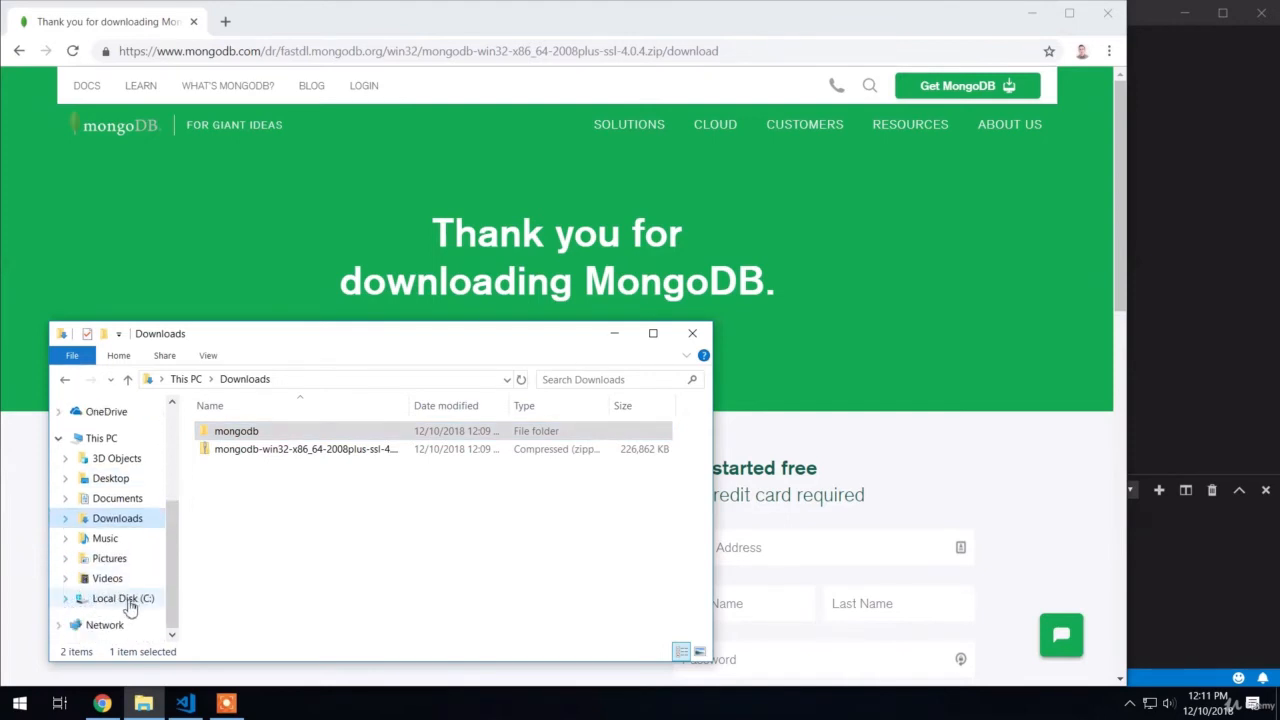
left_click(65, 598)
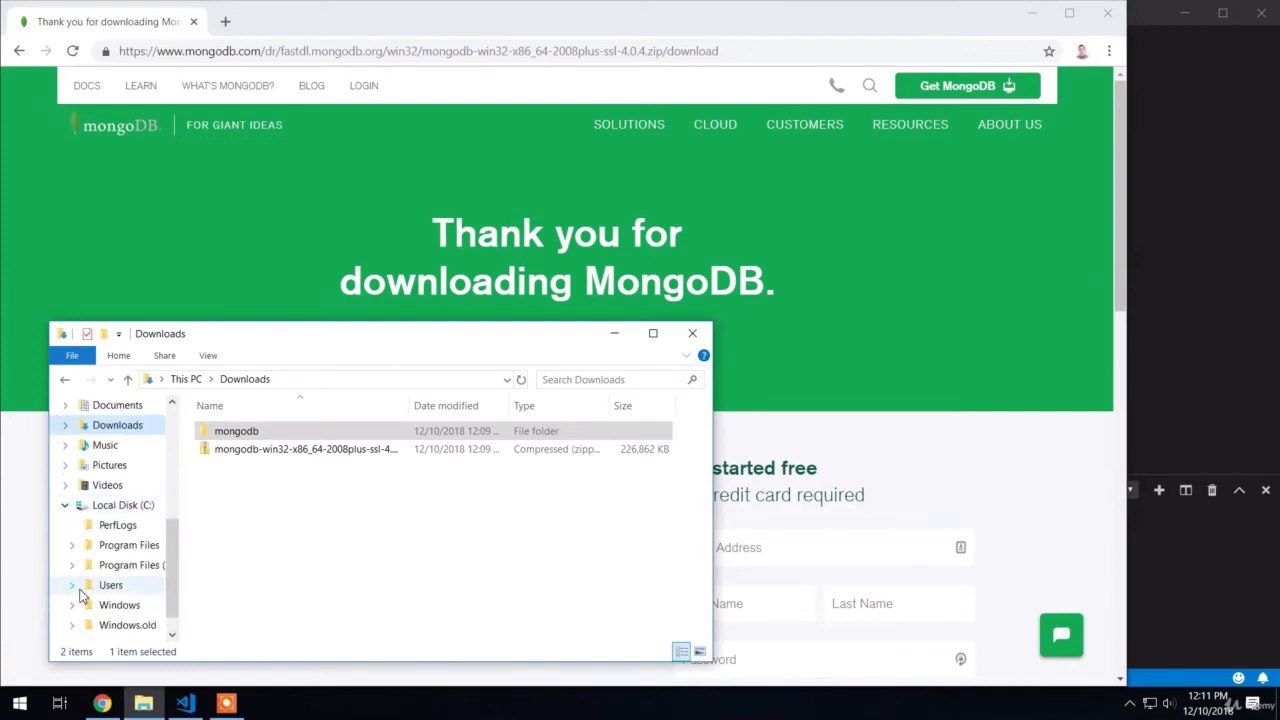
left_click(71, 586)
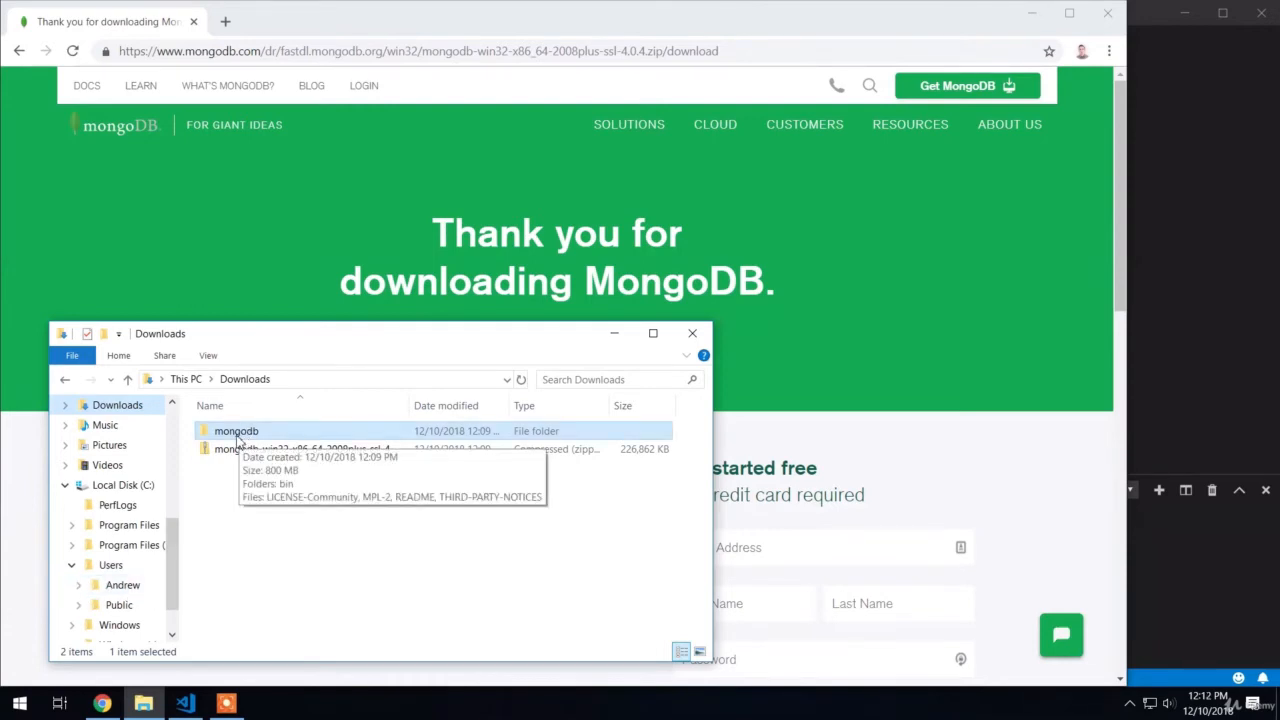
left_click_drag(238, 440, 125, 587)
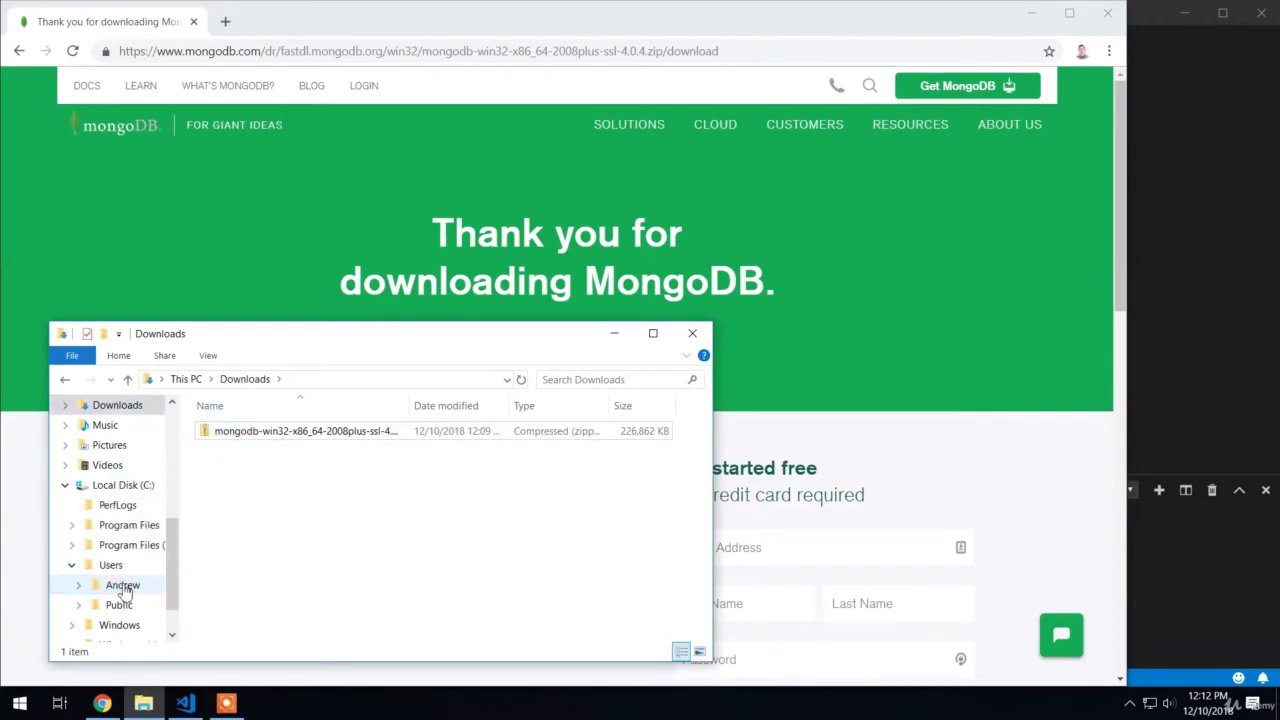
left_click(123, 587)
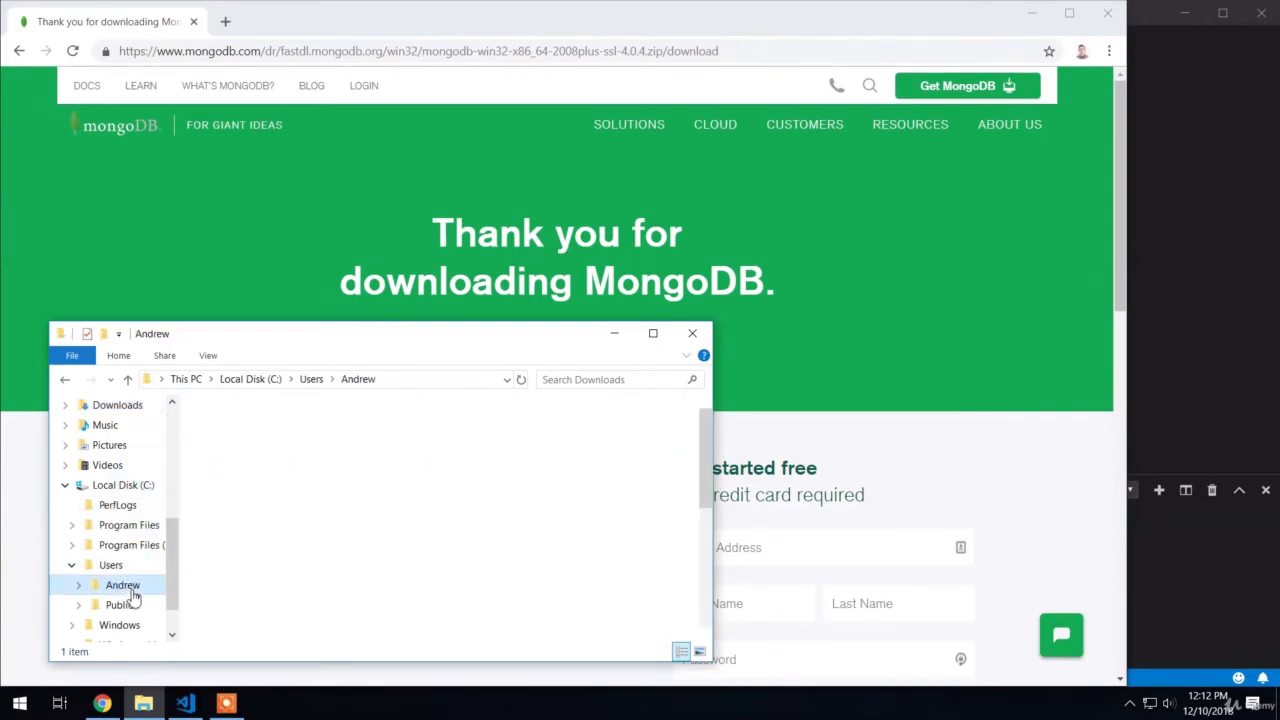
scroll(250, 566, "down", 3)
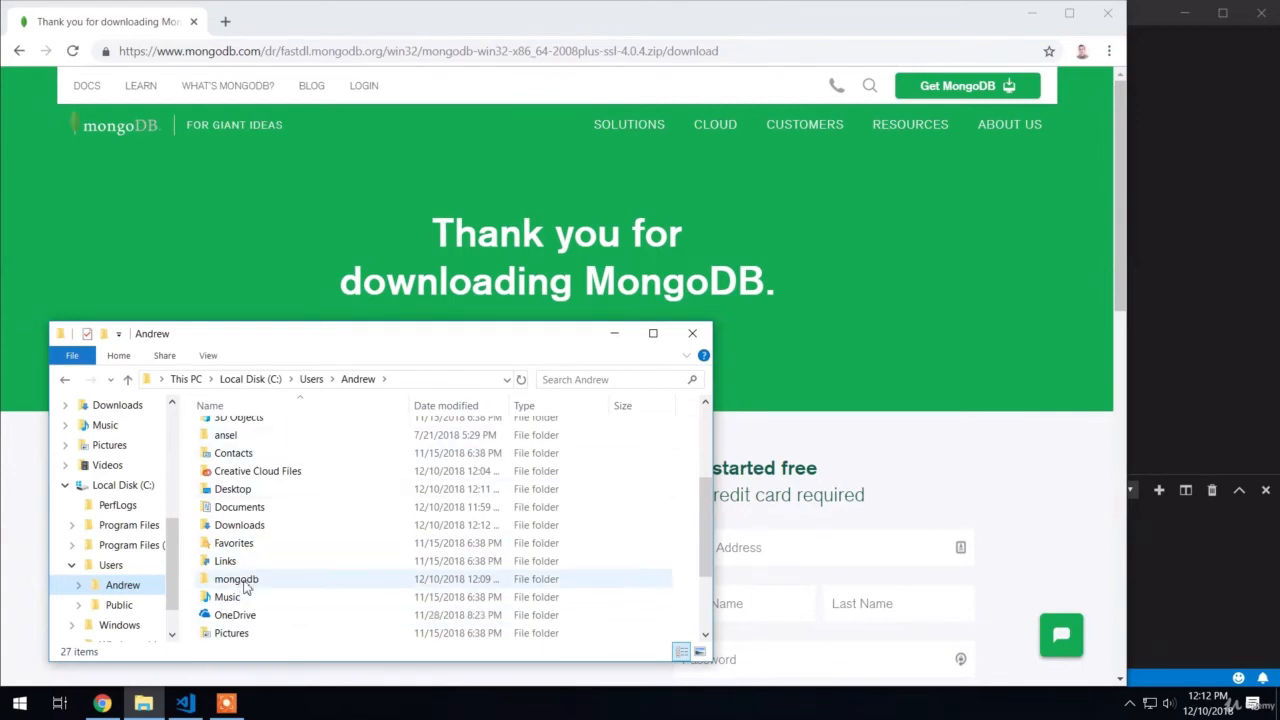
mouse_move(248, 588)
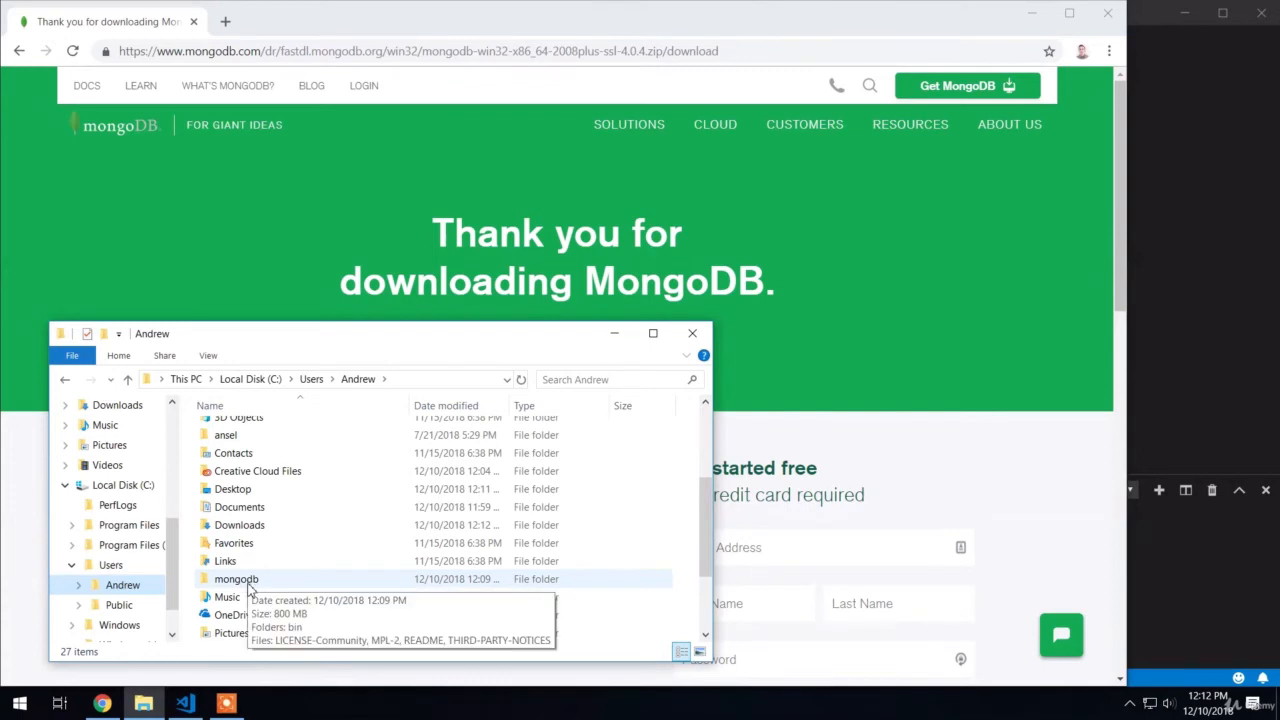
Create a new folder named "mongodb-data" alongside the mongodb folder in the user folder
right_click(688, 584)
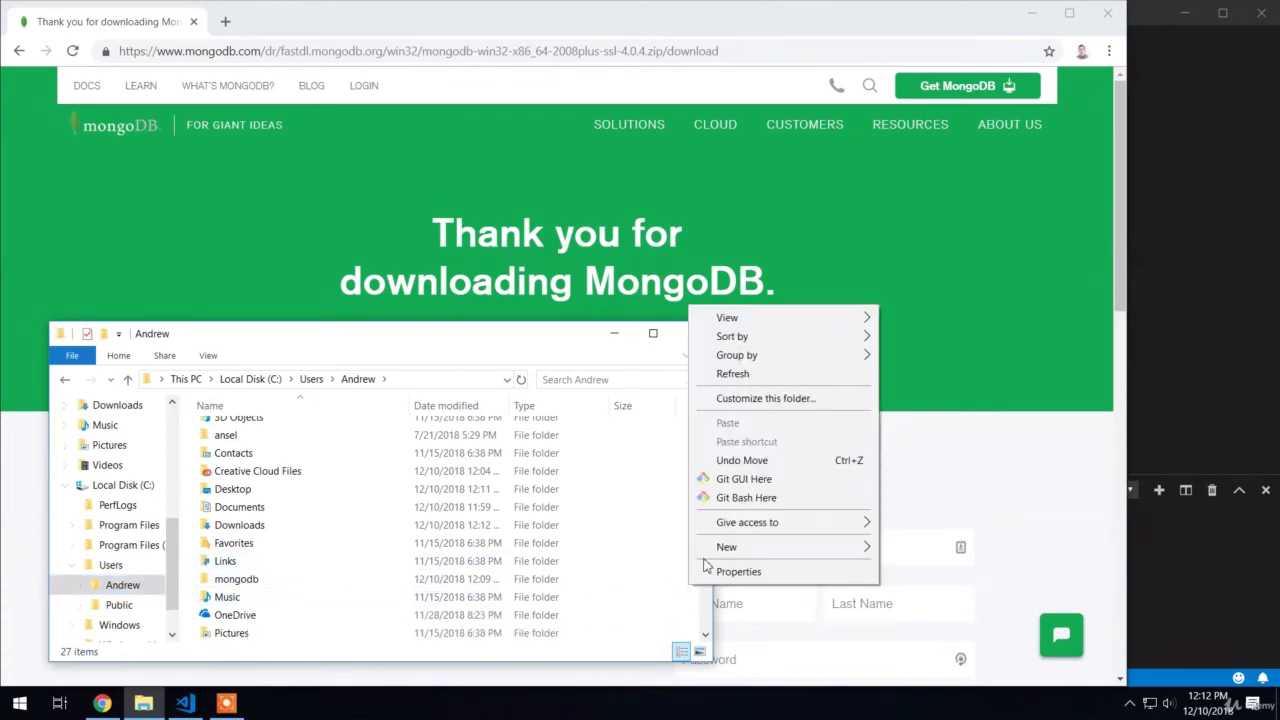
mouse_move(712, 549)
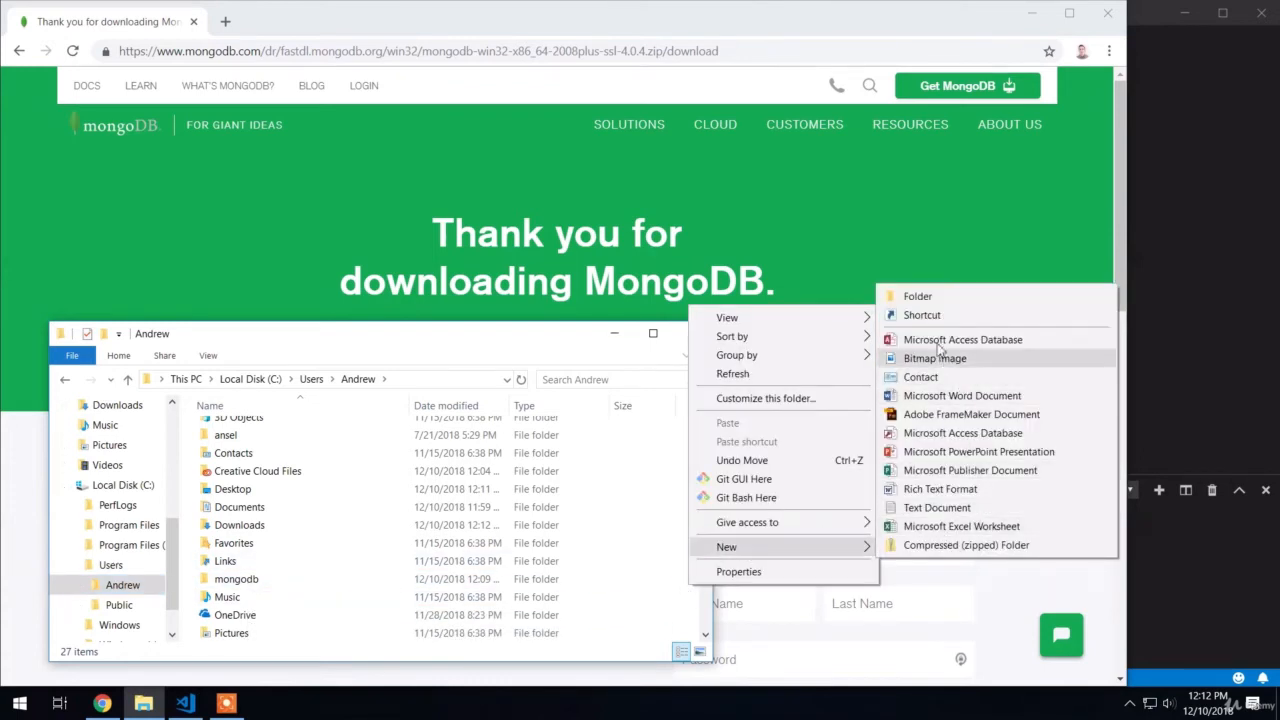
left_click(917, 298)
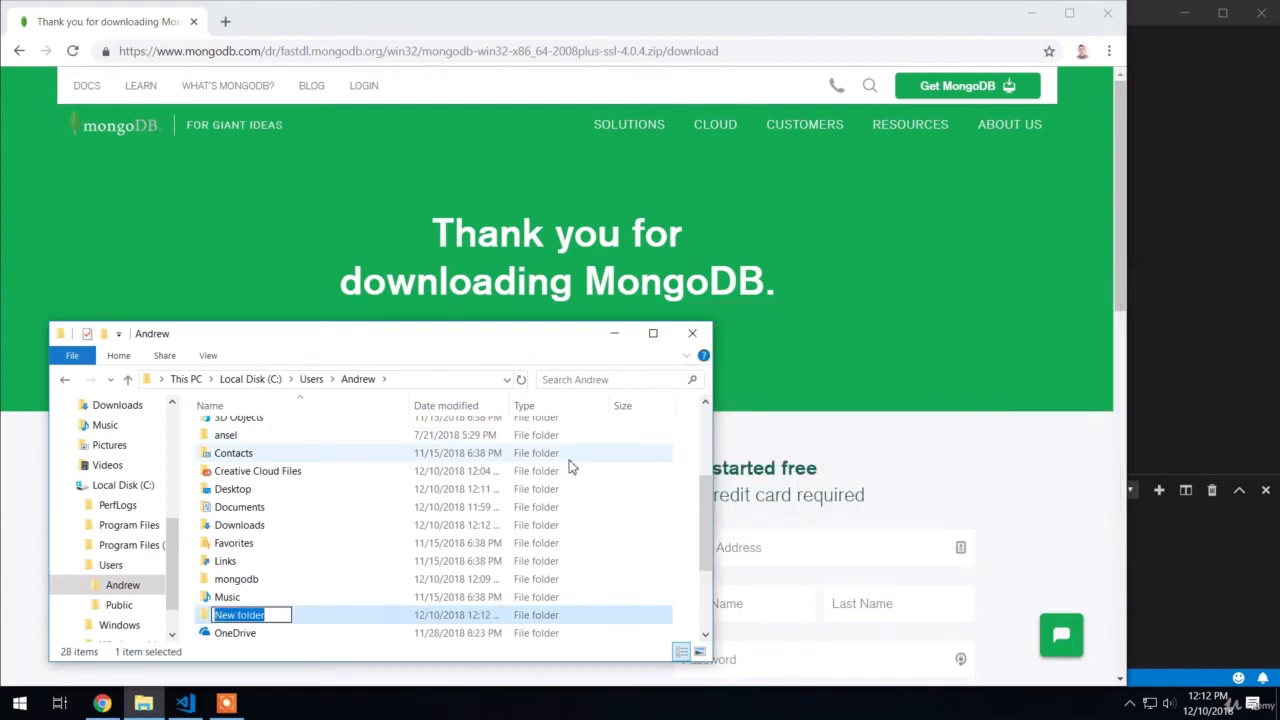
type("mongodb-data")
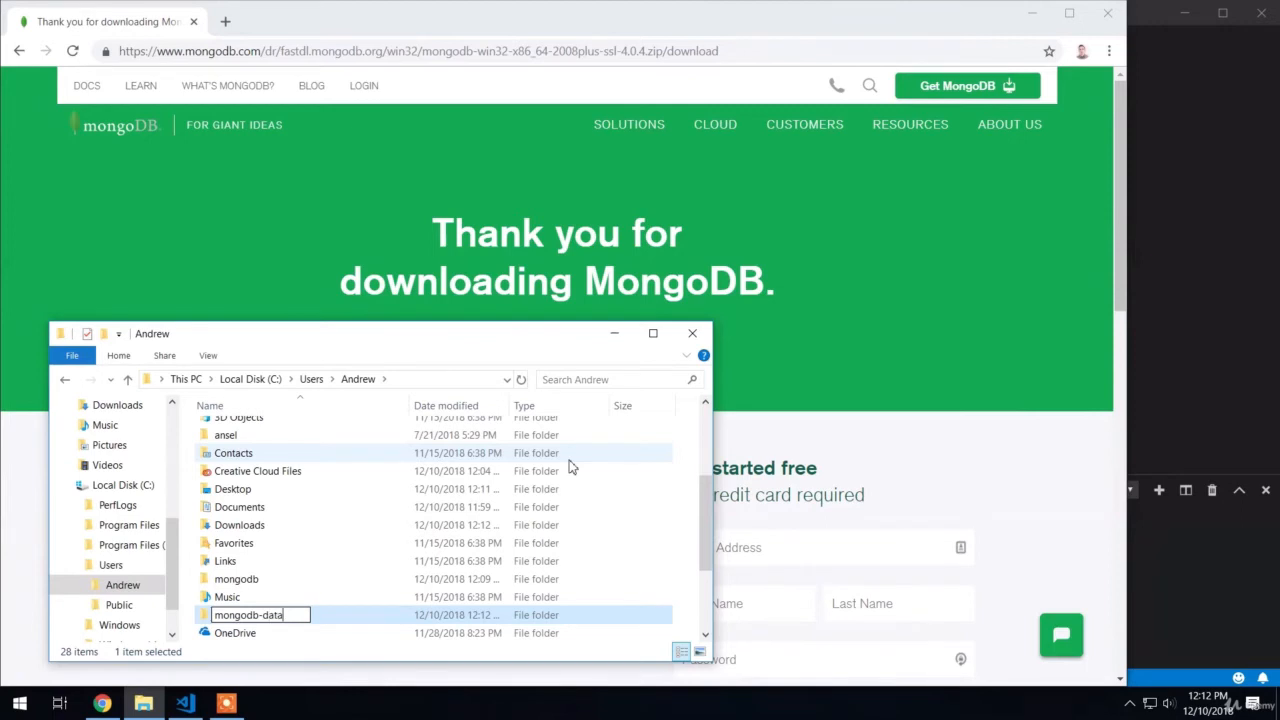
key("Return")
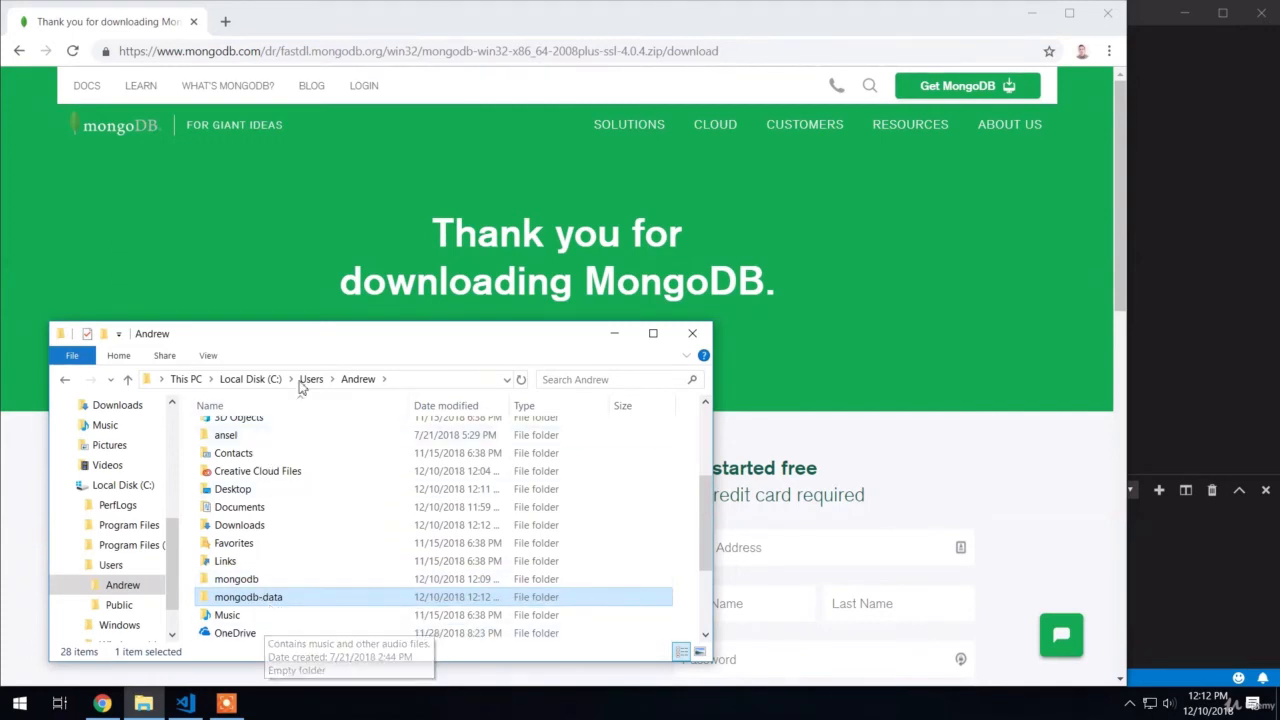
Move the File Explorer window slightly aside, switch to Visual Studio Code and clear its PowerShell terminal with cls
left_click_drag(279, 346, 244, 339)
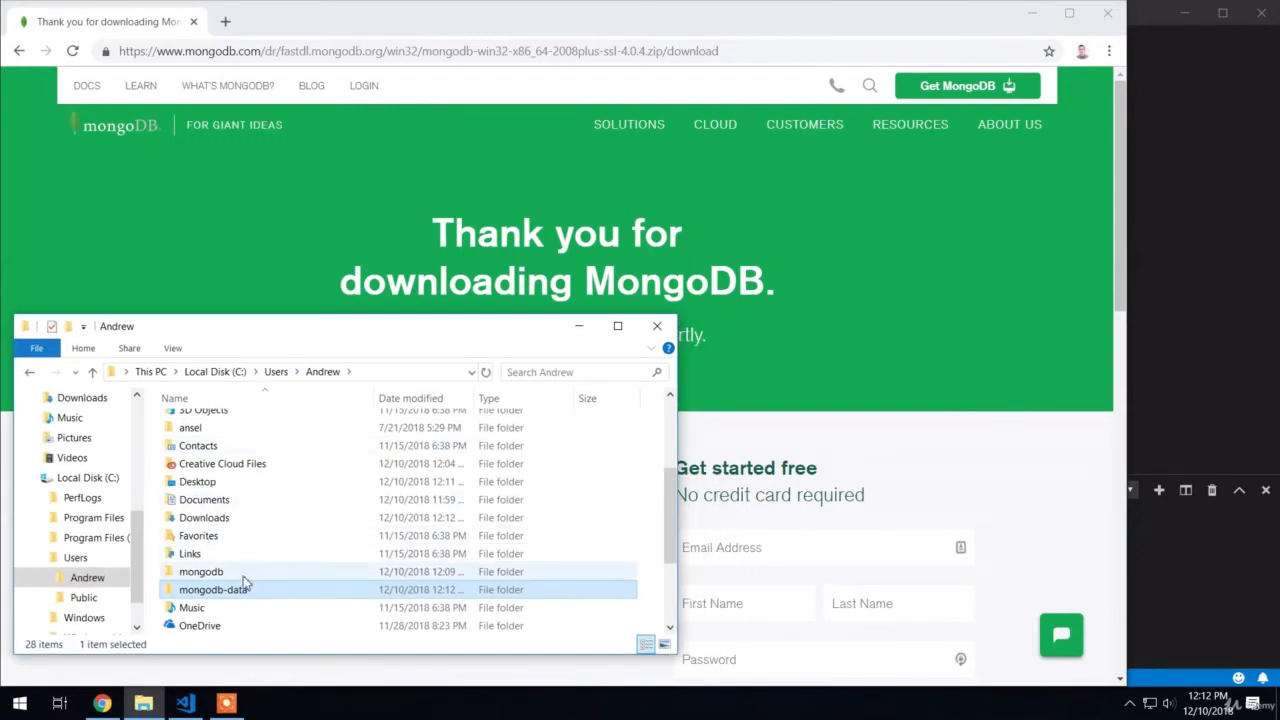
left_click(1201, 587)
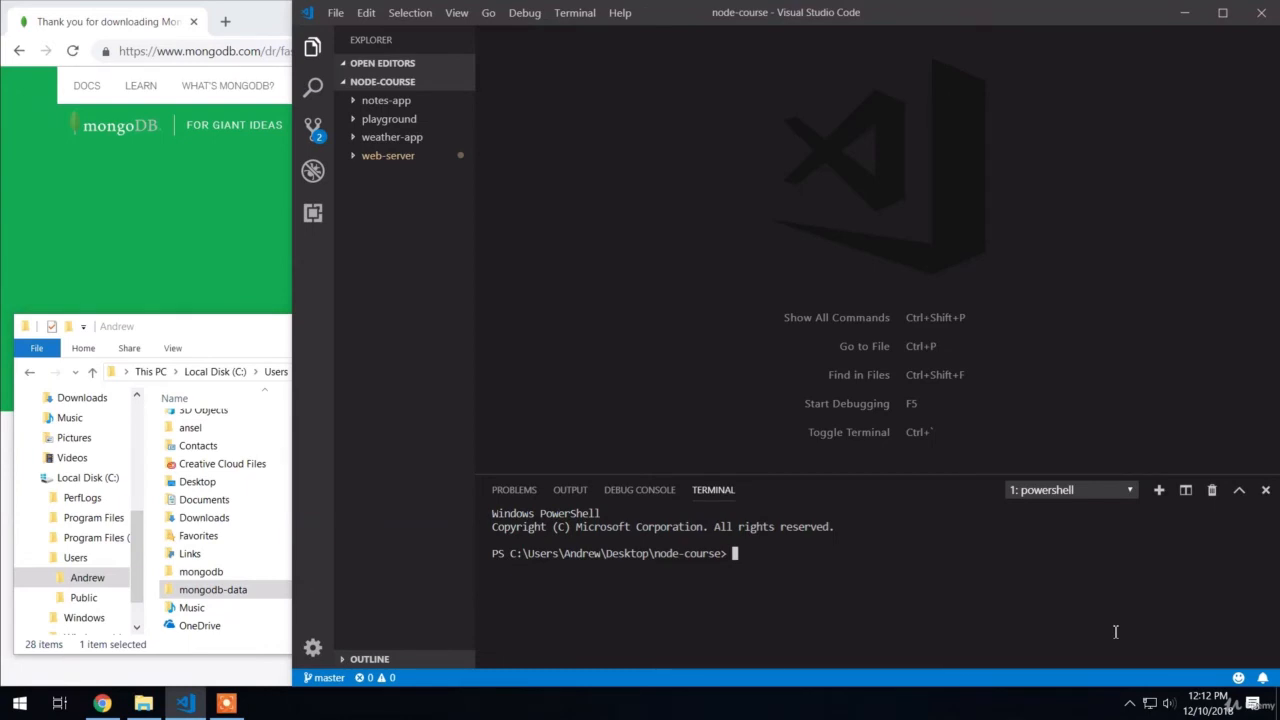
type("cls")
key("Return")
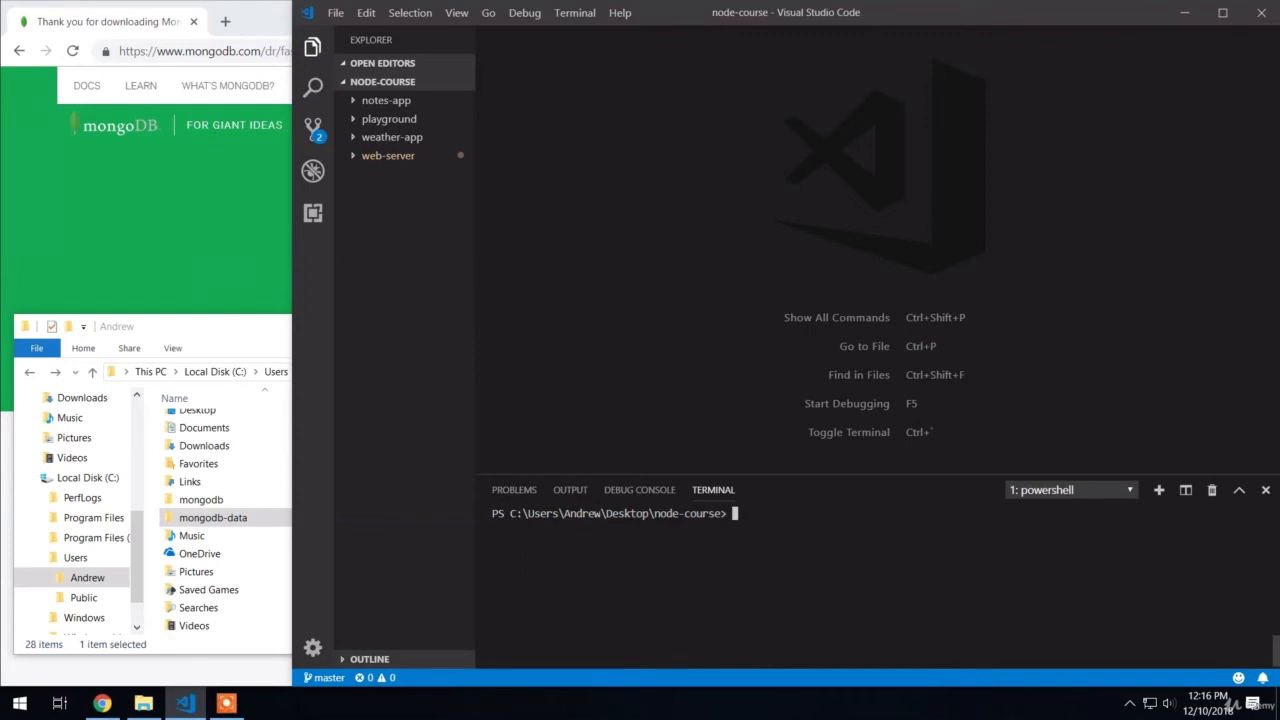
Start the database server by running mongod.exe from the user folder's mongodb/bin, with --dbpath pointing to the mongodb-data folder there
type("/Users/Andrew/")
type("mongo")
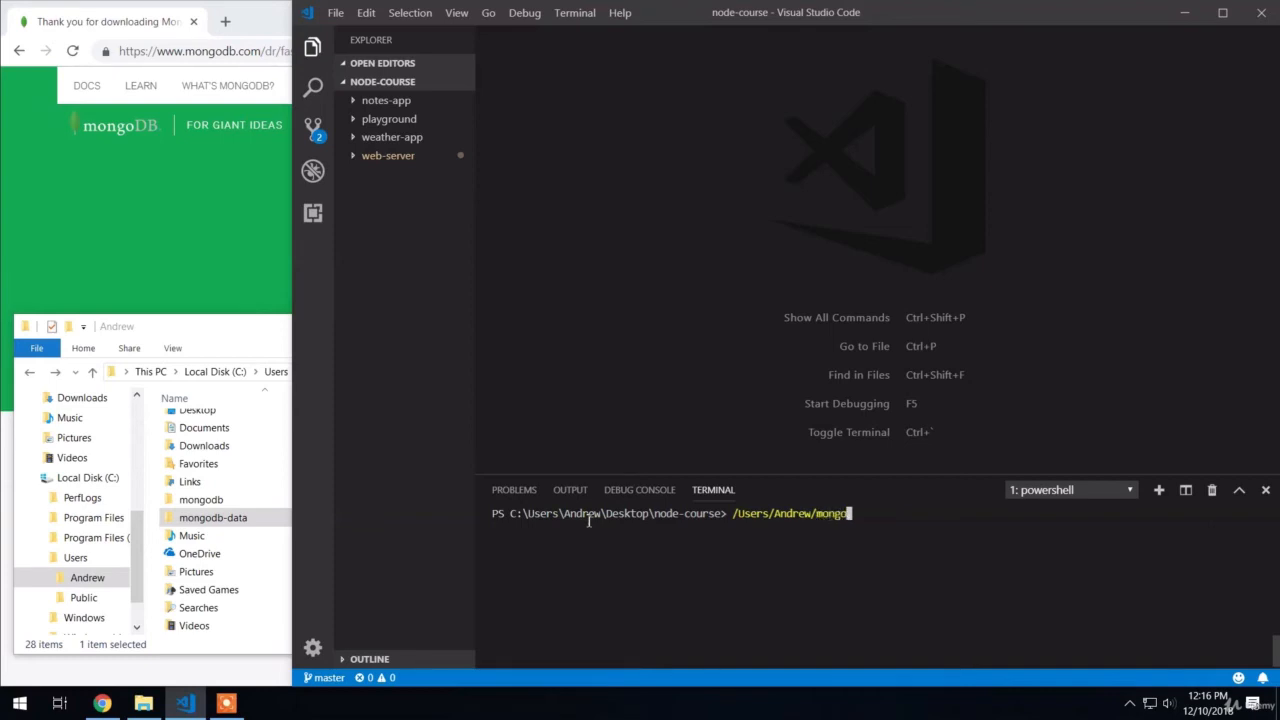
type("db/bin/mongod.exe")
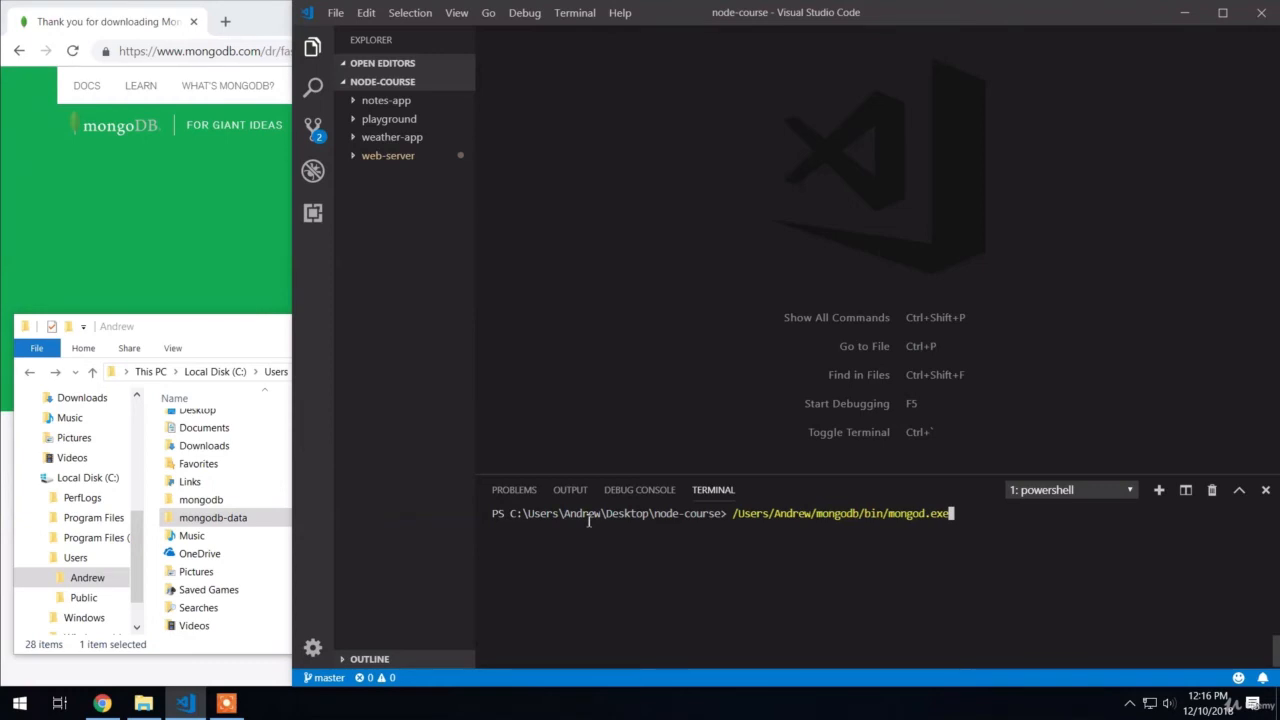
type("--dbpath")
type("=/Users/Andrew")
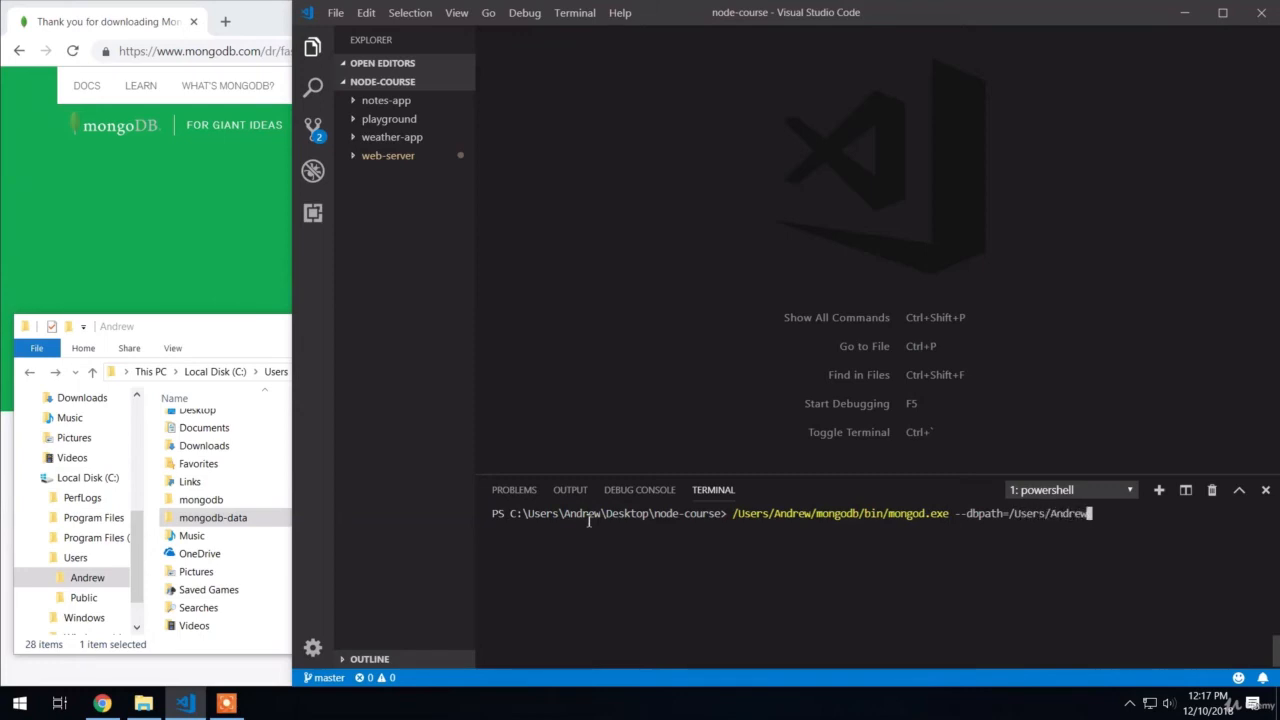
type("/mongodb-data")
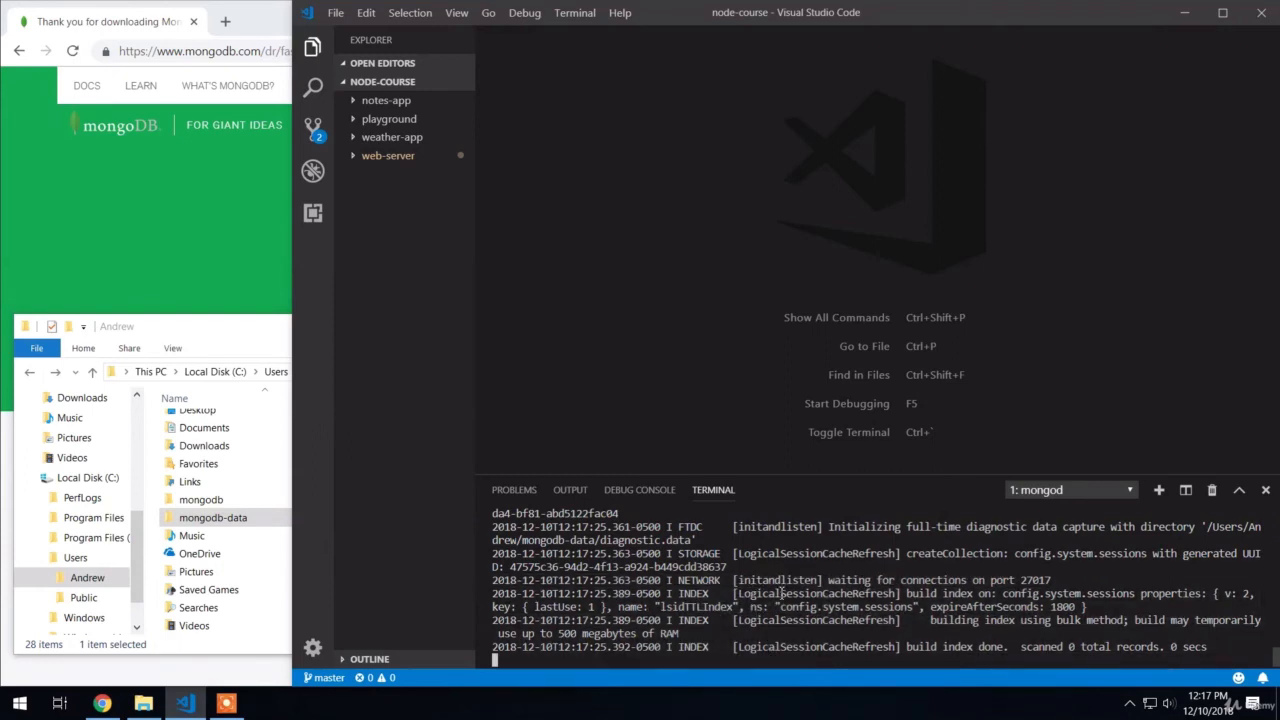
left_click_drag(829, 581, 1072, 580)
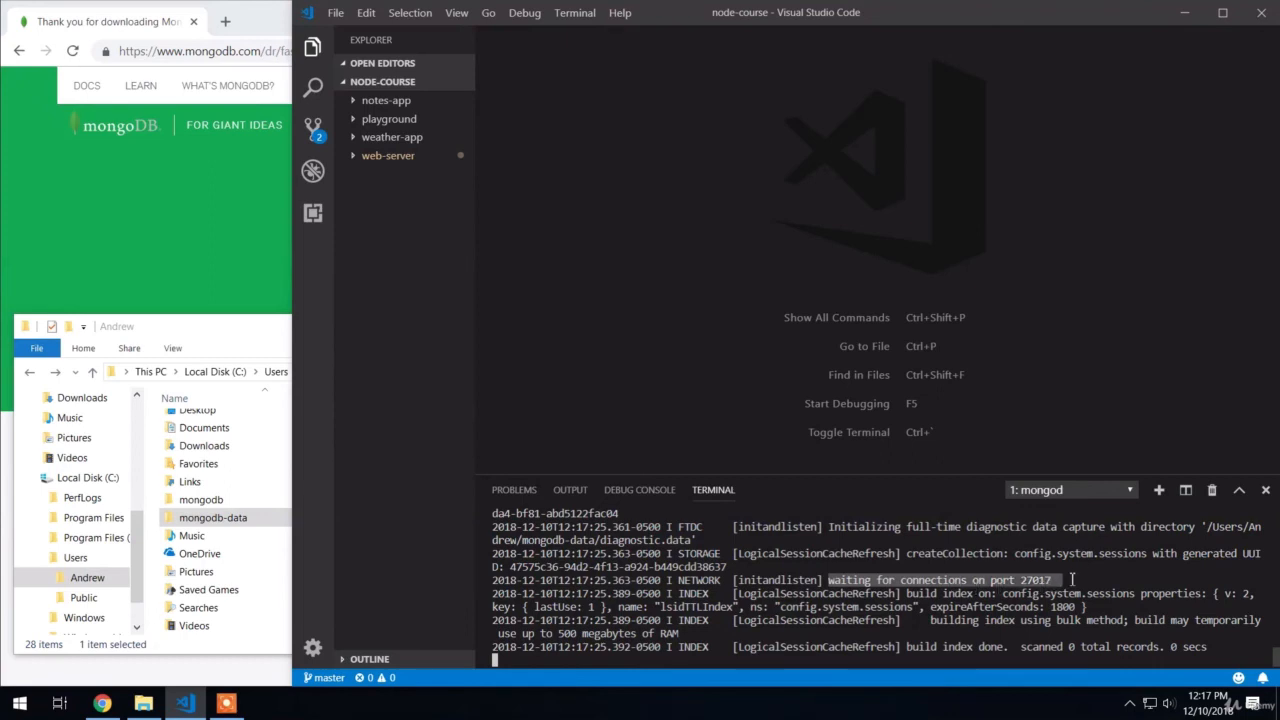
left_click(1038, 583)
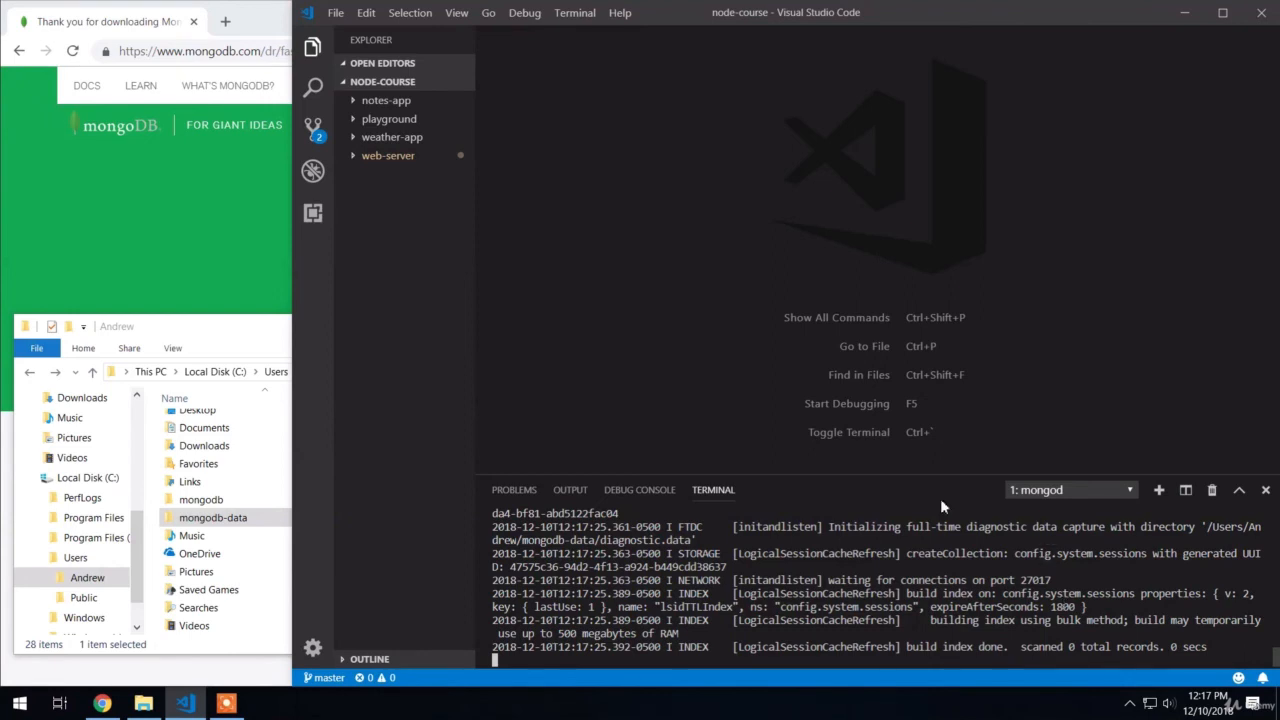
Examine the database files in the mongodb-data folder in File Explorer, go back to the user folder and return to the Visual Studio Code terminal
left_click(240, 340)
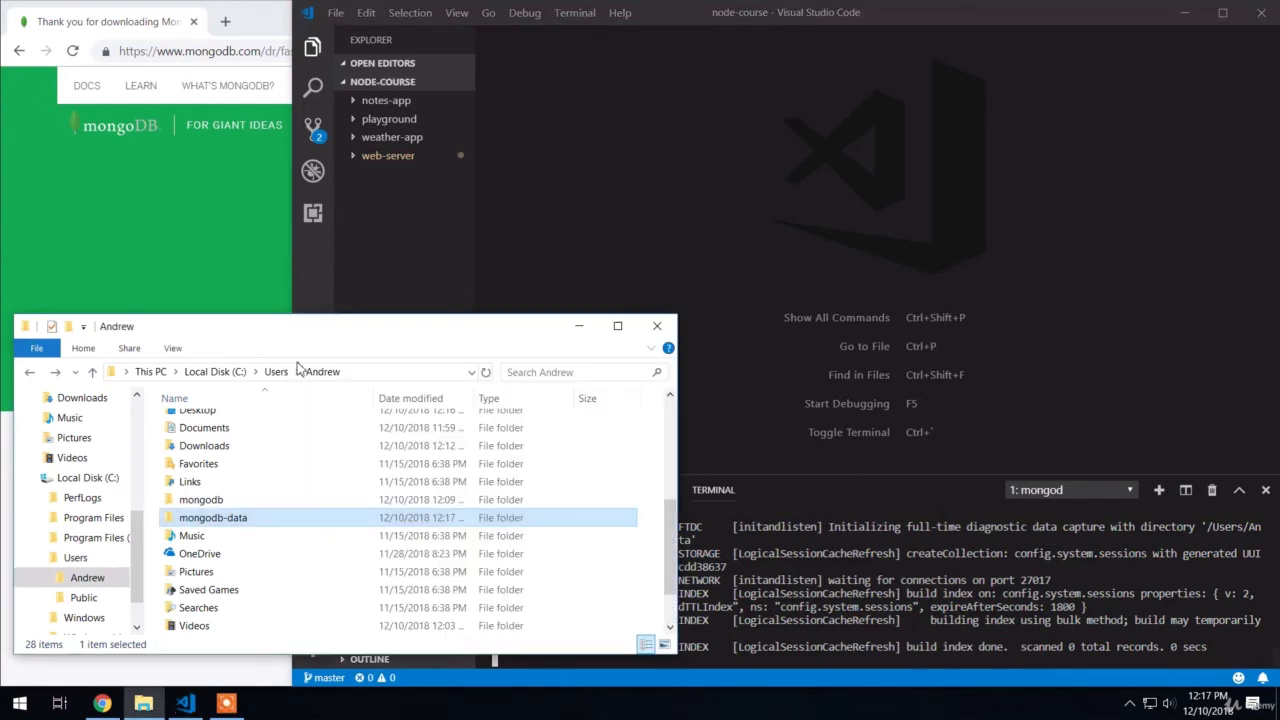
double_click(268, 518)
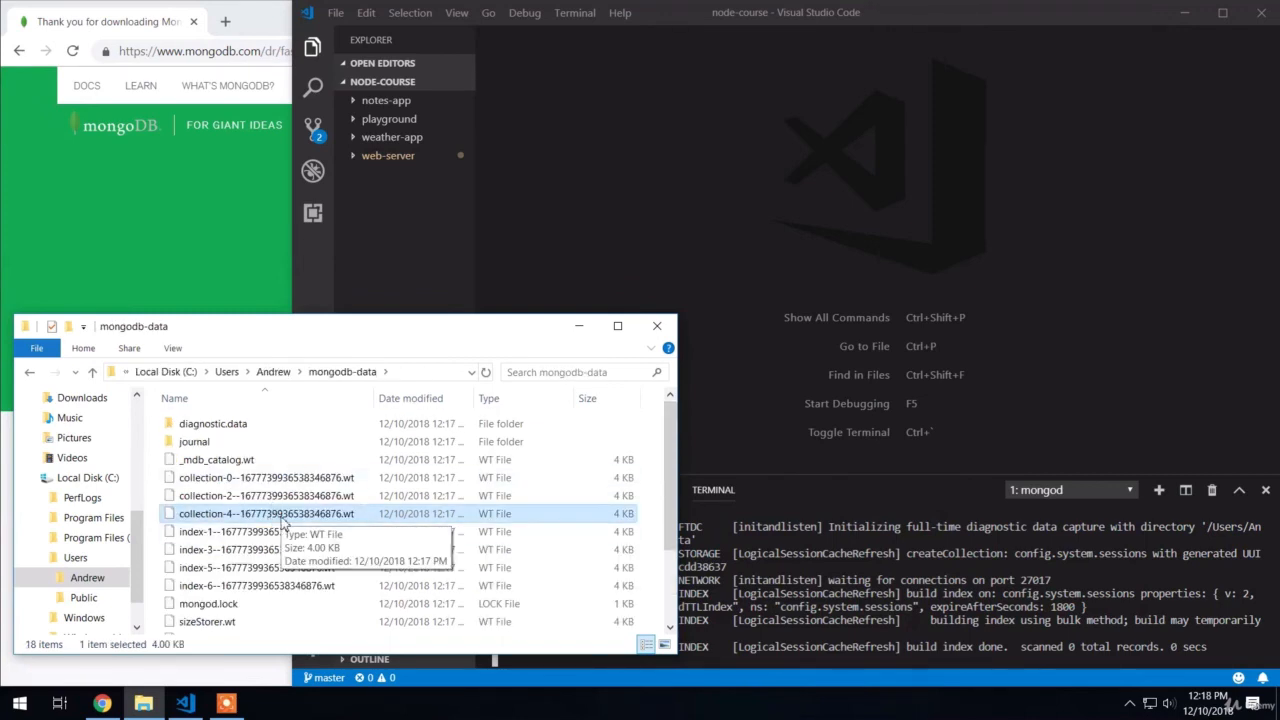
scroll(280, 522, "down", 2)
scroll(280, 520, "up", 2)
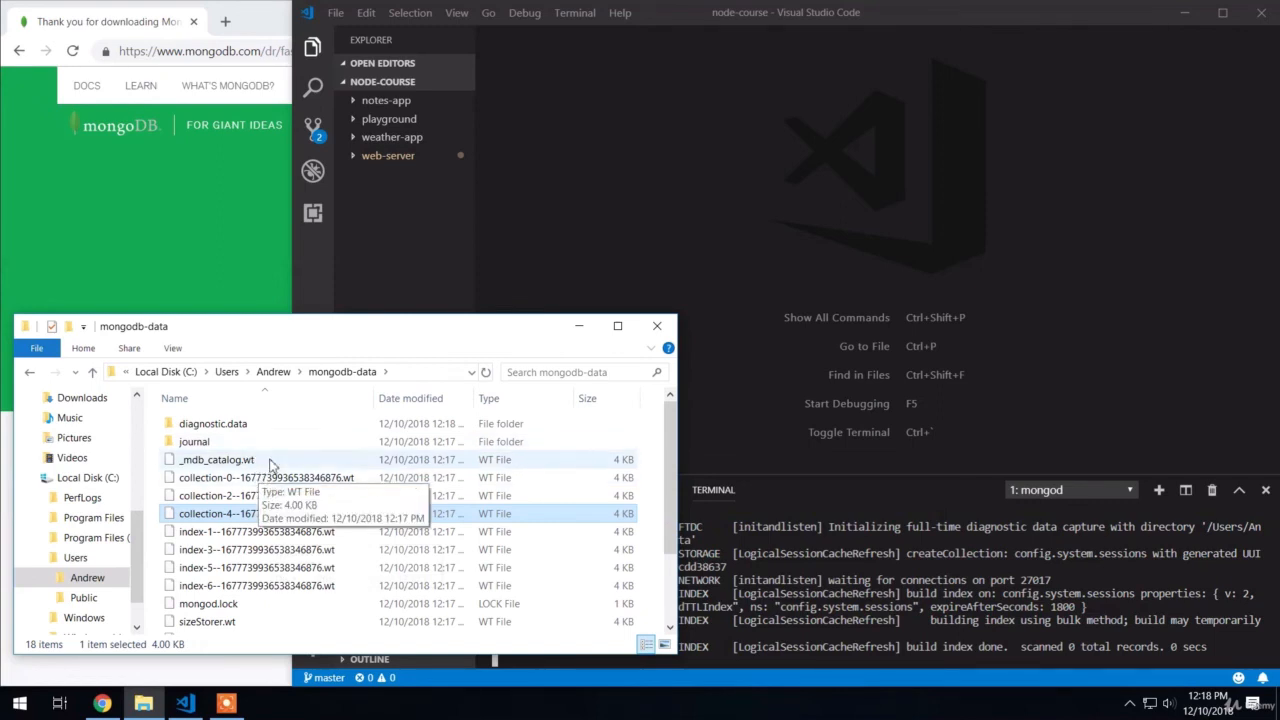
left_click(28, 376)
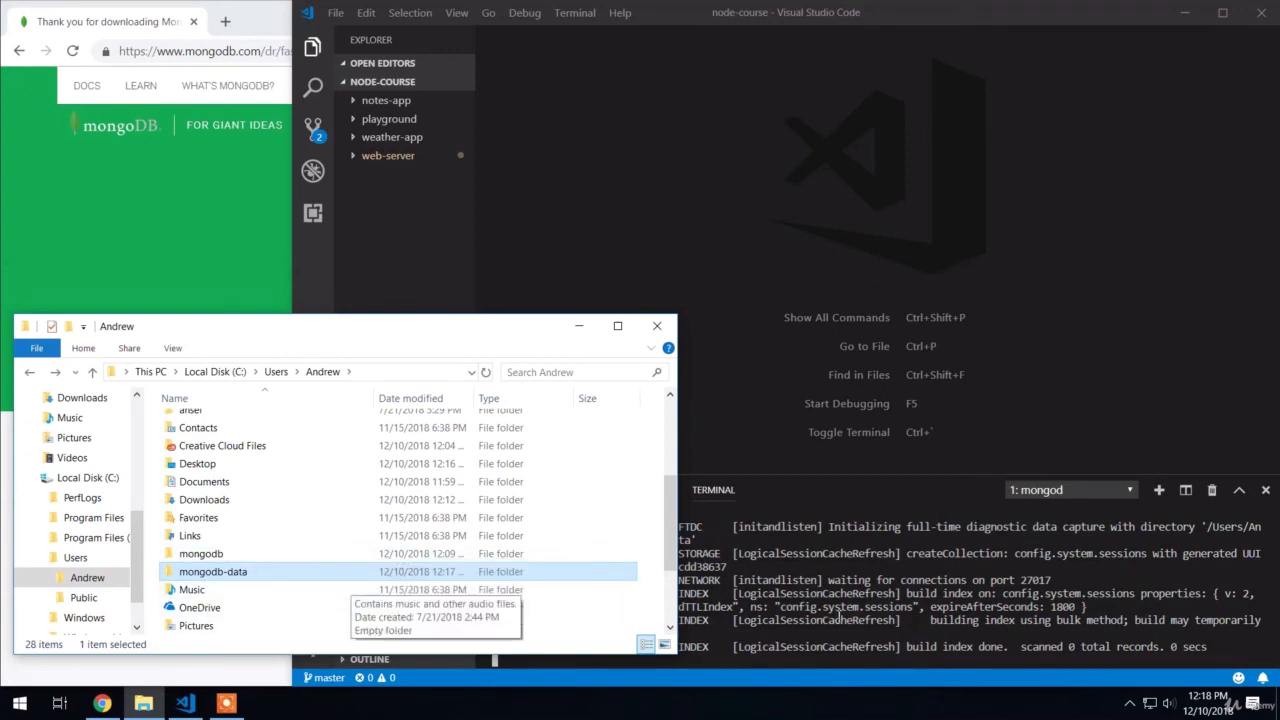
left_click(627, 658)
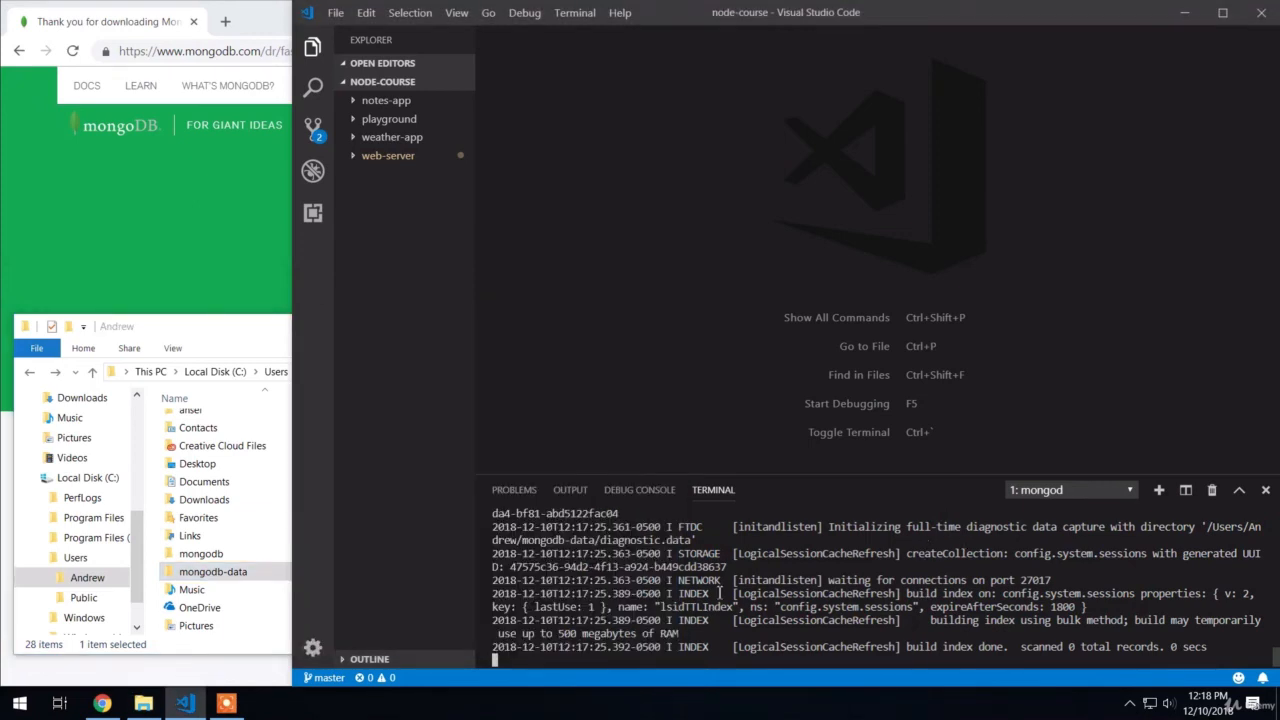